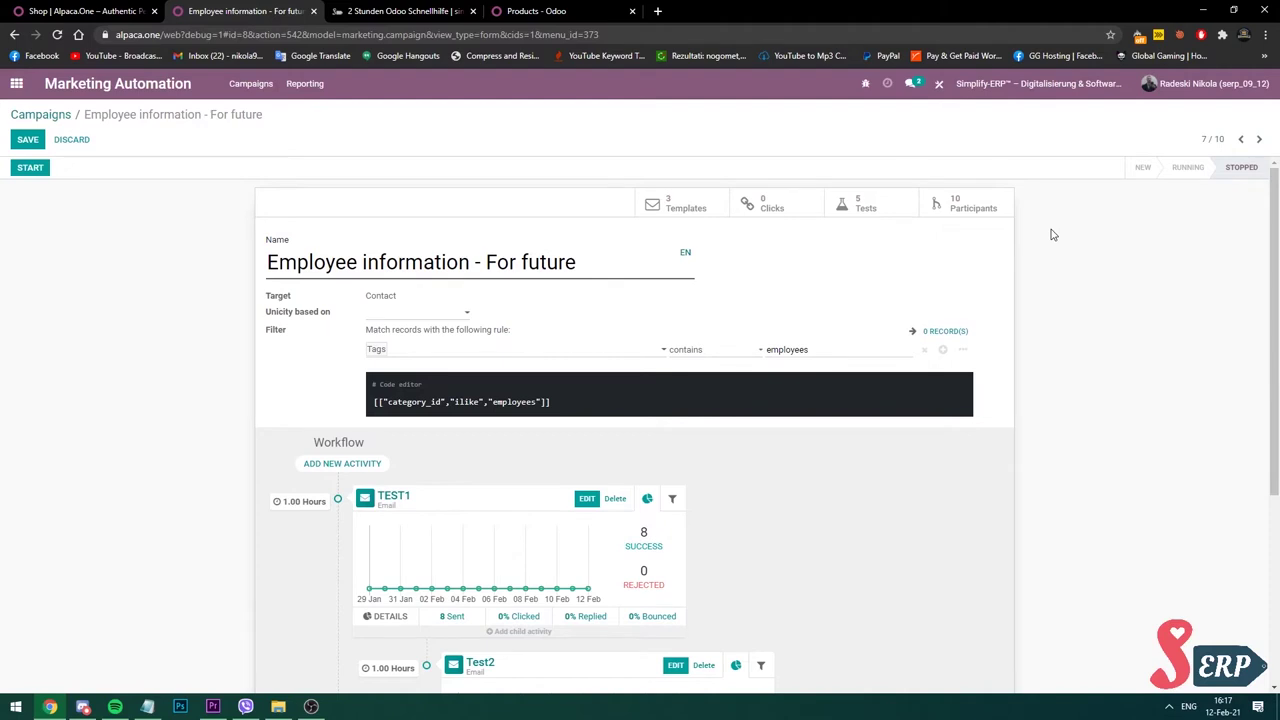
Add an email activity 'First Mail' using the Welcome! template, sent 1 hour after campaign start
scroll(640, 400, "down", 1)
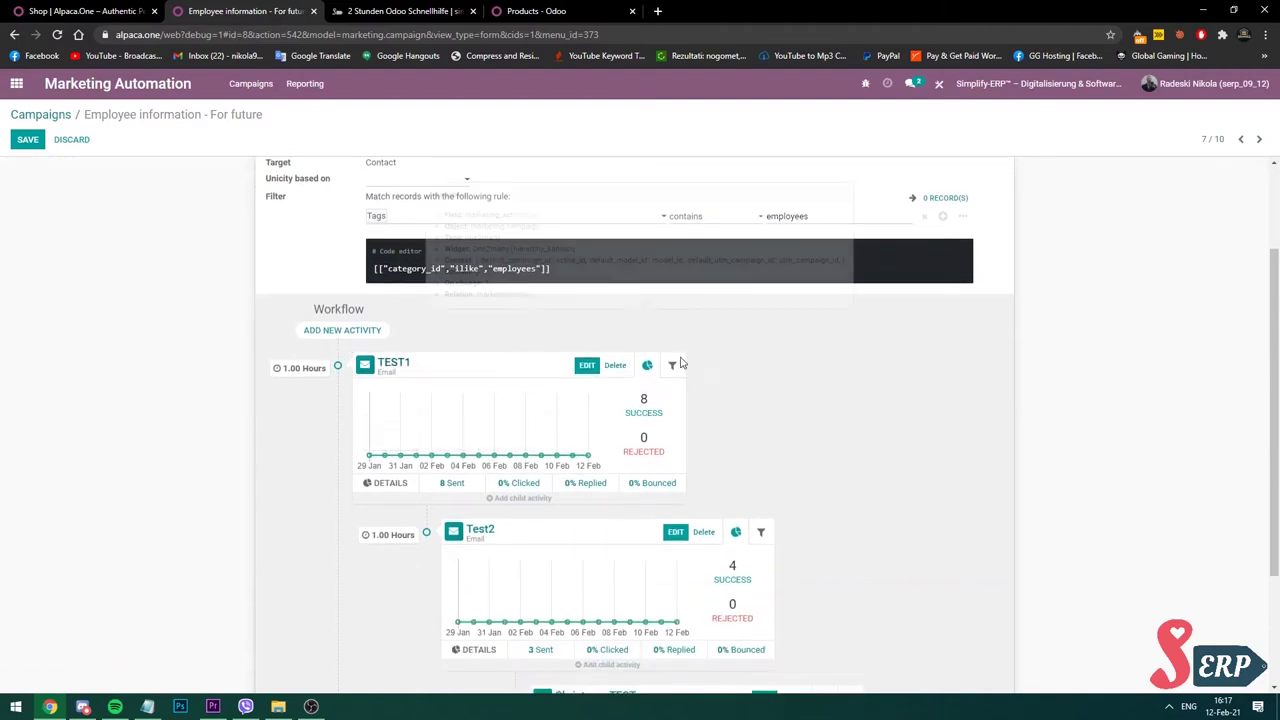
scroll(490, 370, "down", 2)
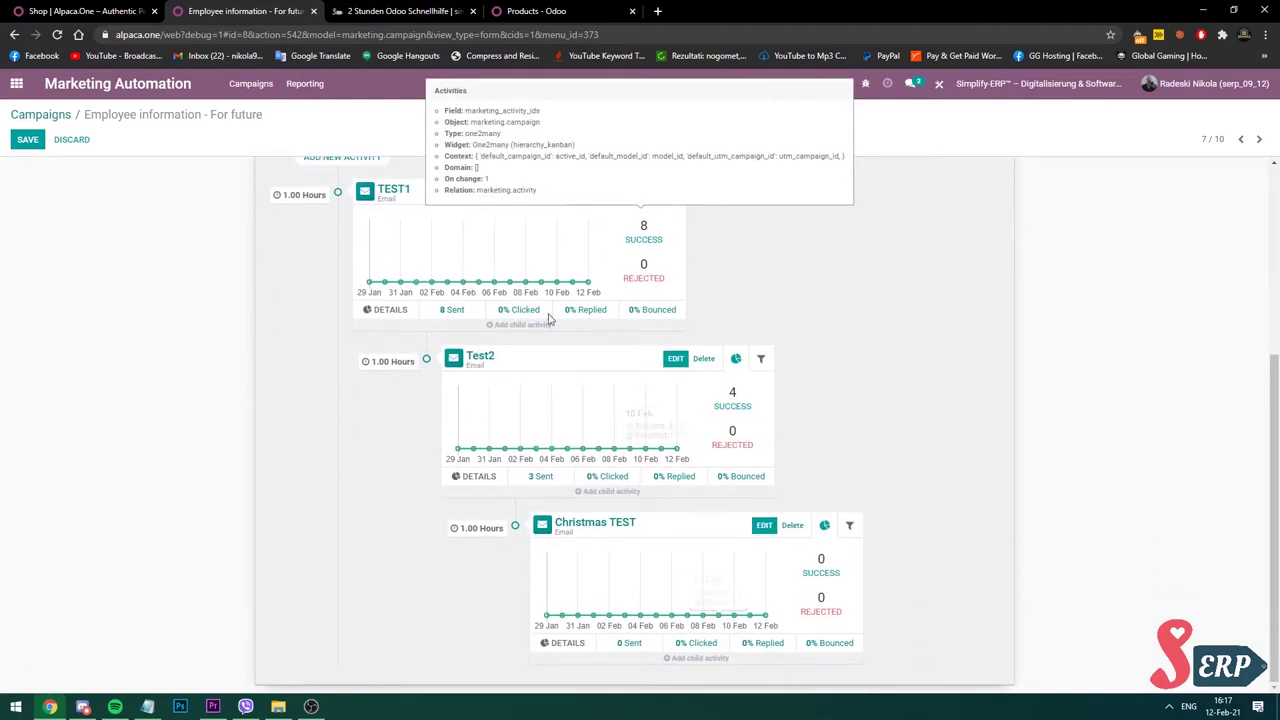
scroll(928, 395, "up", 1)
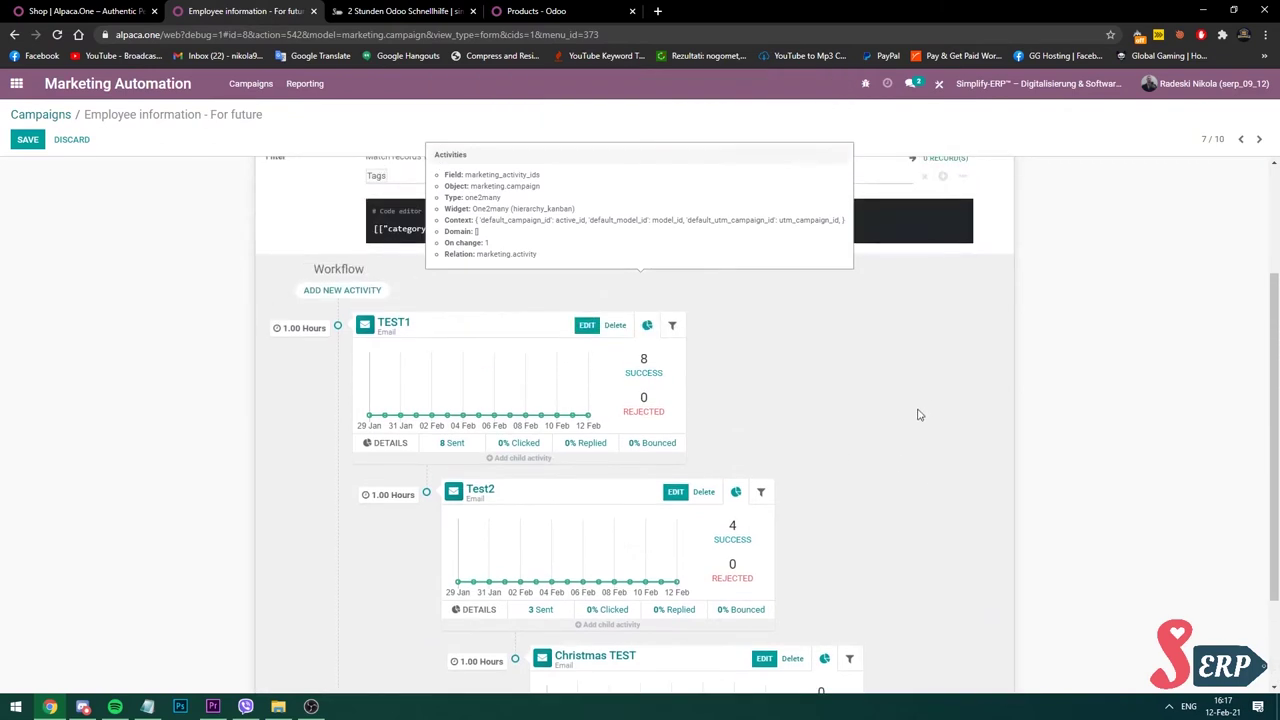
left_click(358, 294)
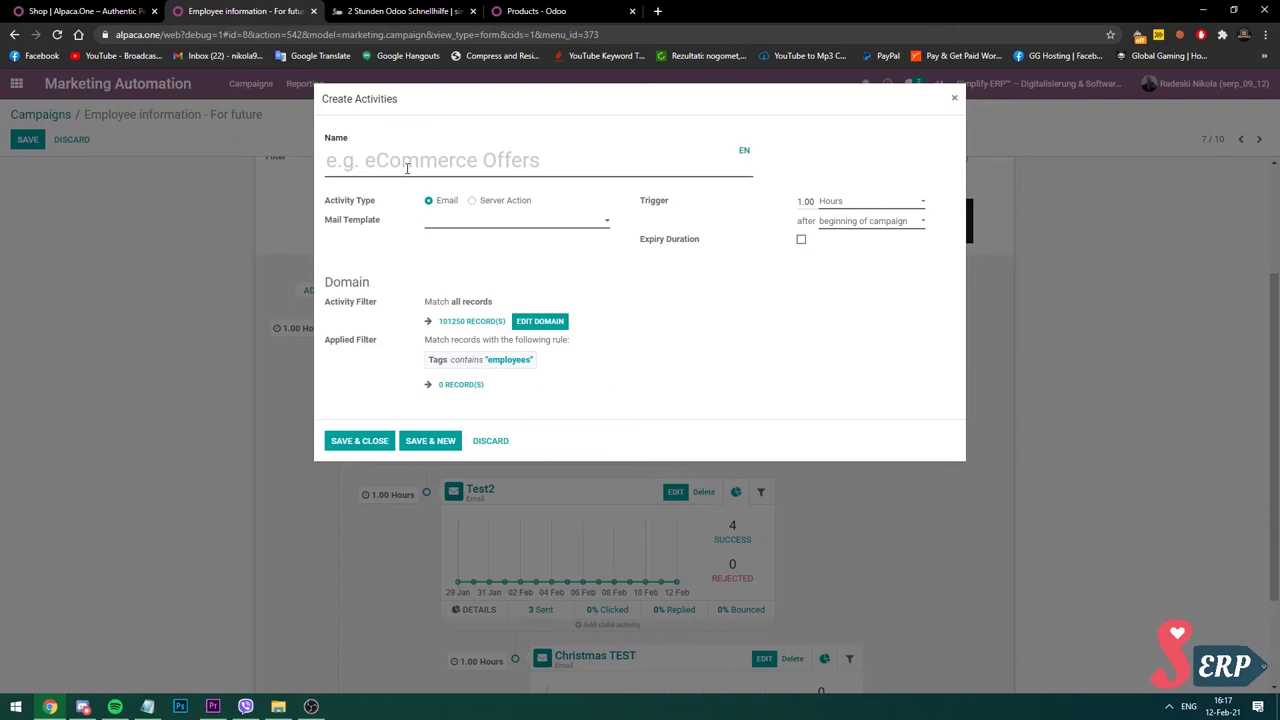
left_click(407, 168)
type("First Mail")
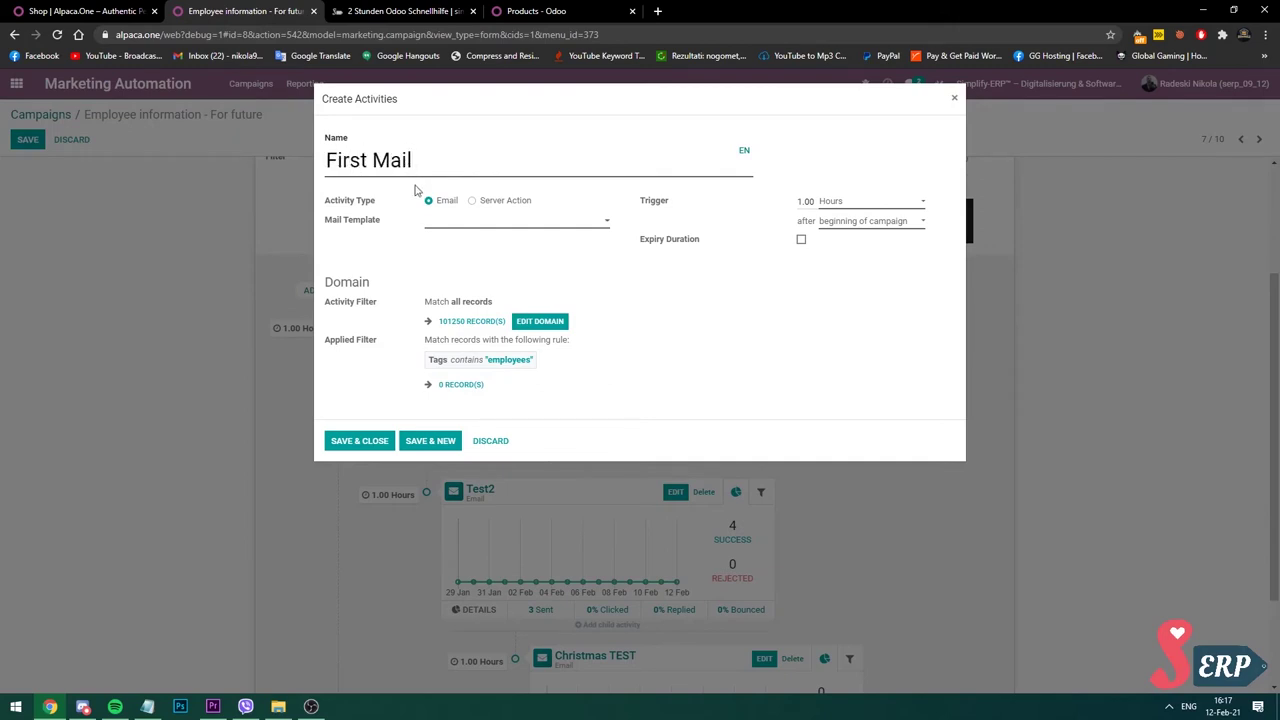
left_click(596, 224)
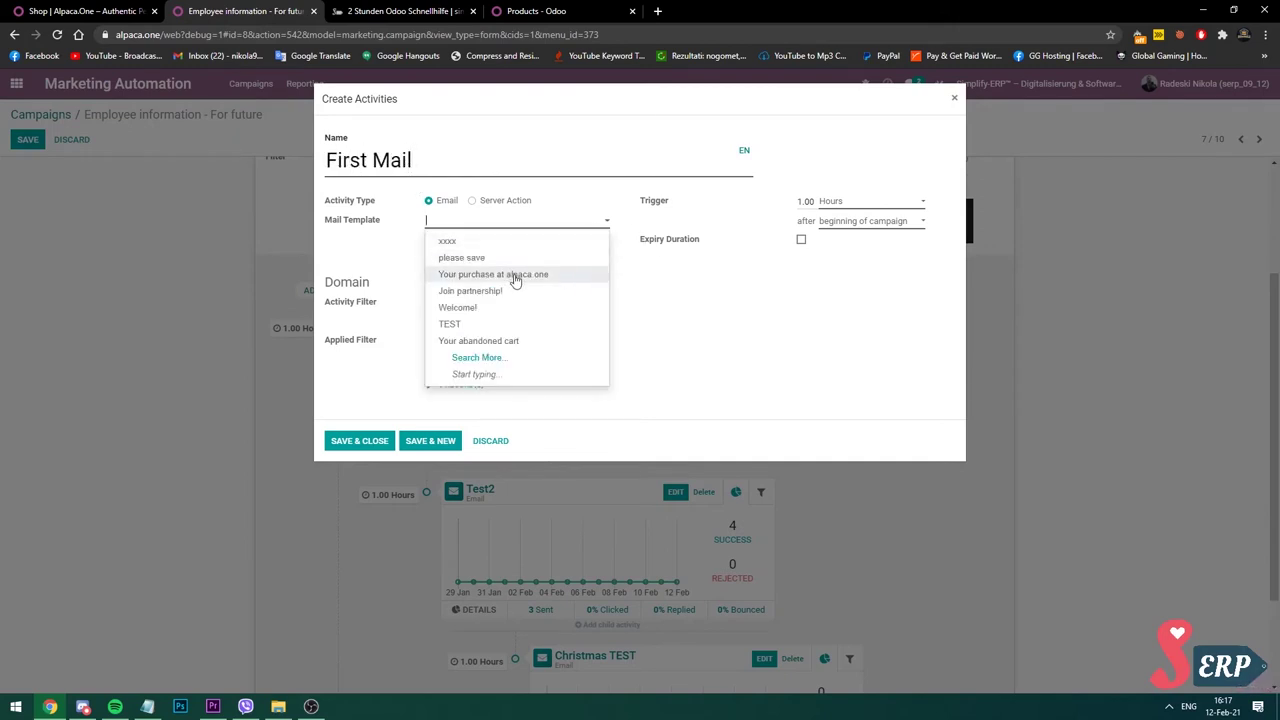
left_click(465, 307)
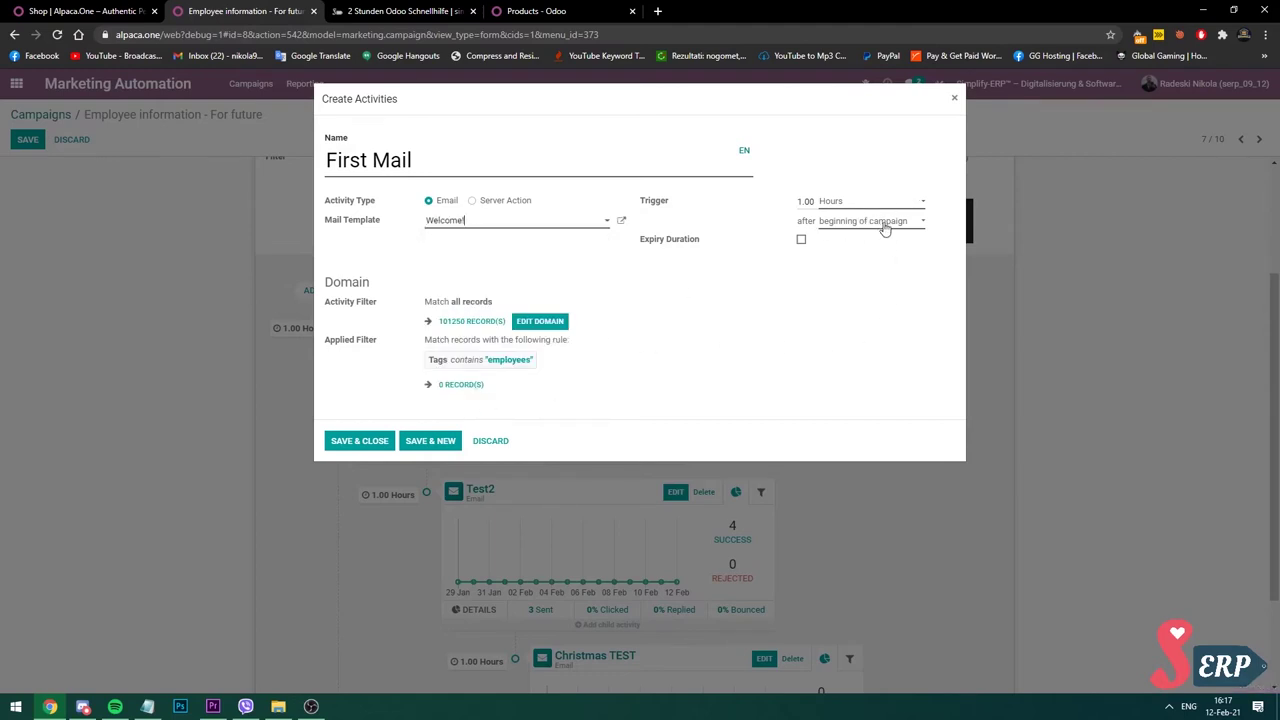
left_click(885, 225)
left_click(812, 252)
left_click(359, 441)
scroll(423, 448, "down", 3)
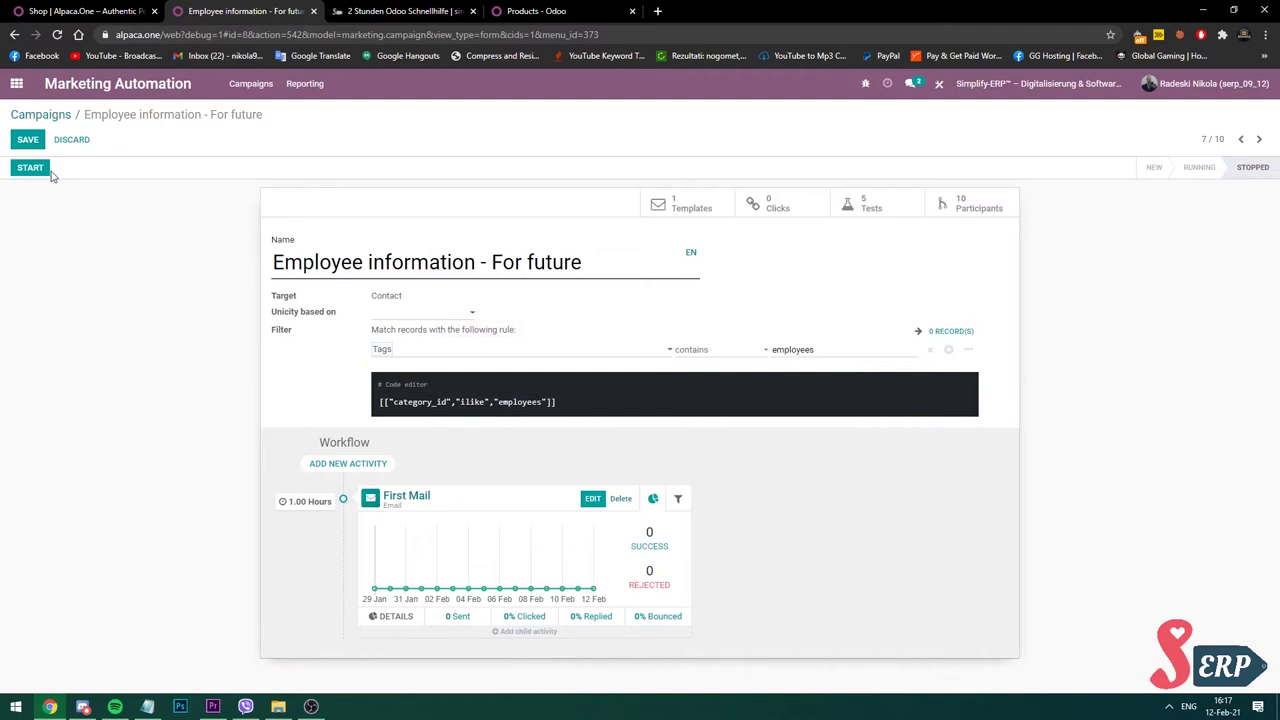
Save and re-edit the campaign, then start an opened-mail child activity using the TEST template
left_click(30, 140)
left_click(28, 141)
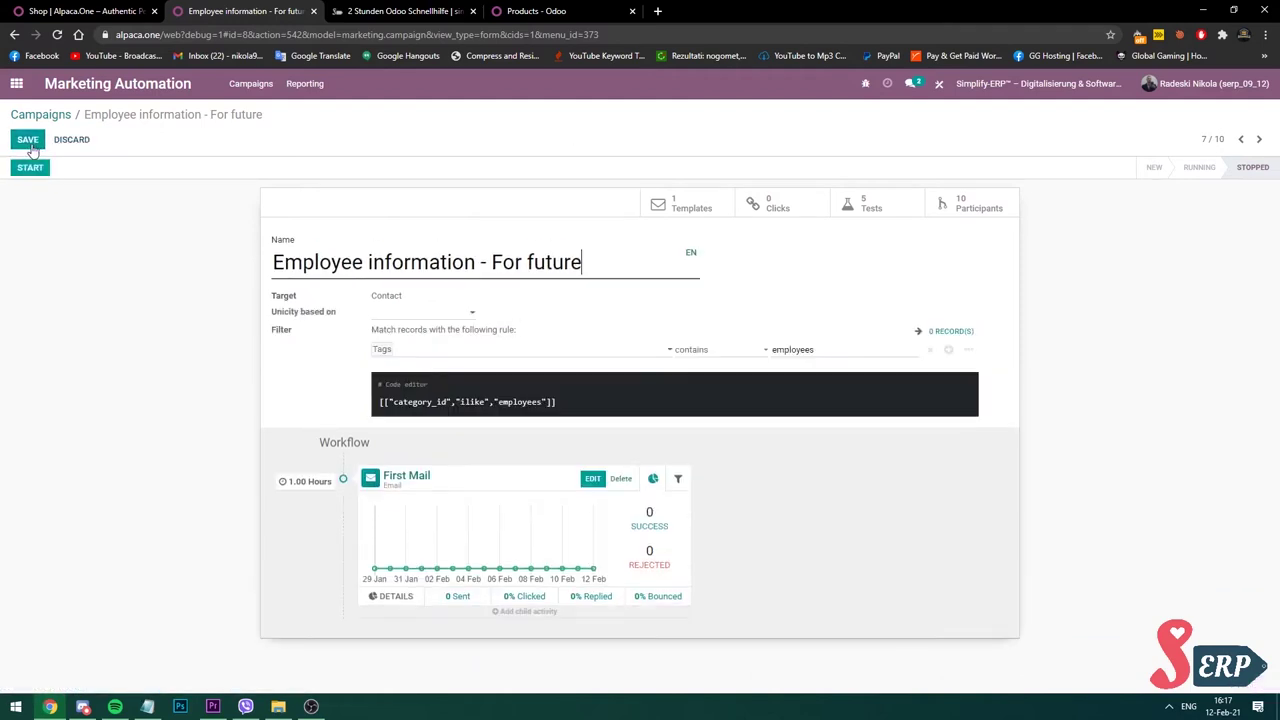
mouse_move(524, 610)
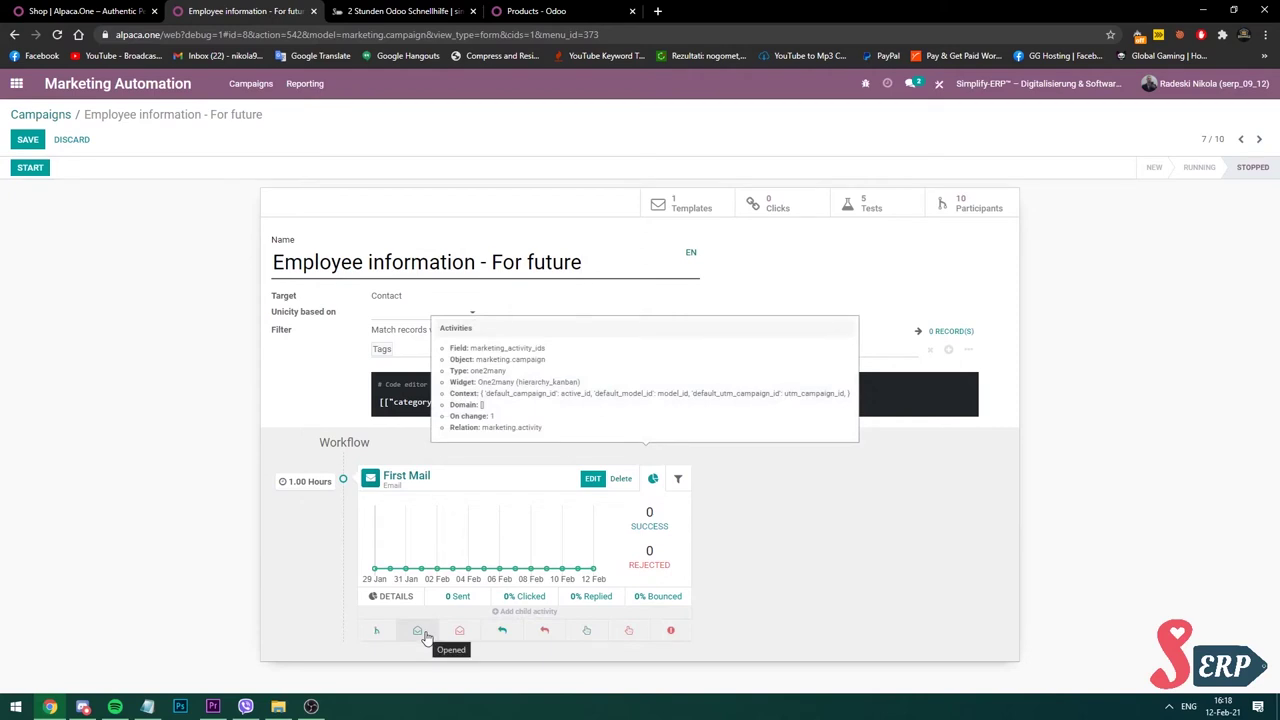
left_click(424, 634)
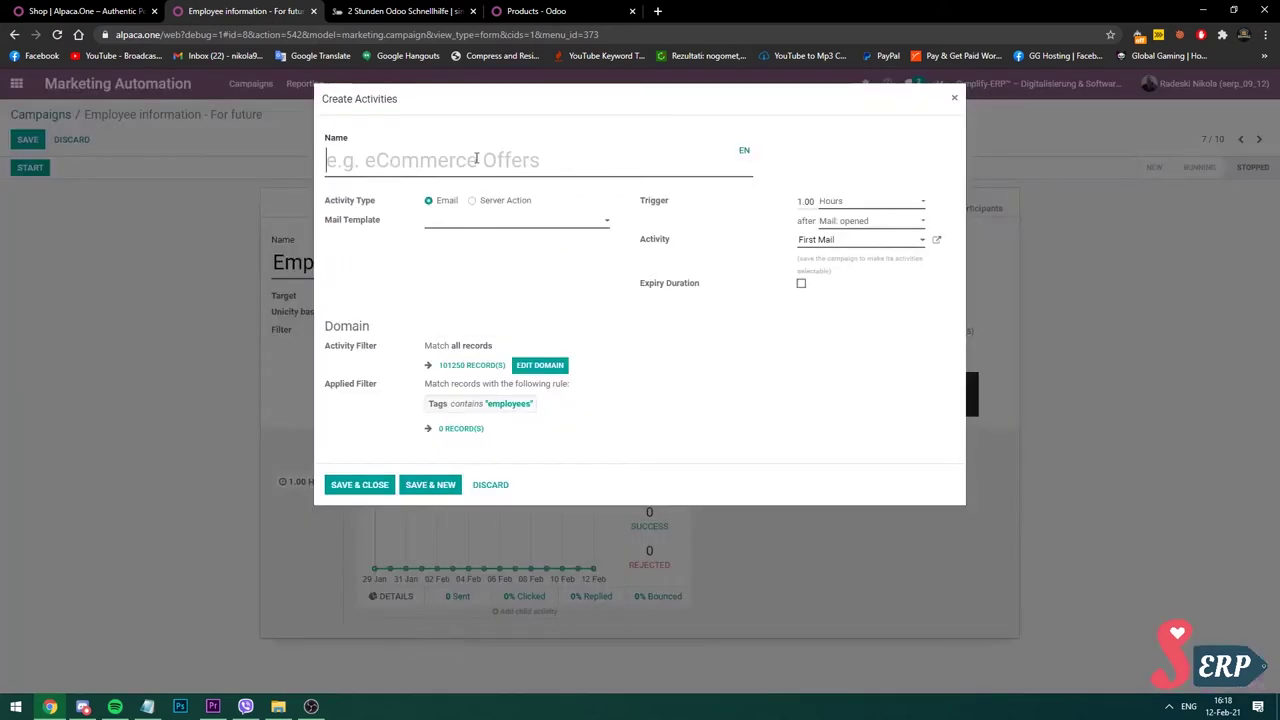
left_click(496, 220)
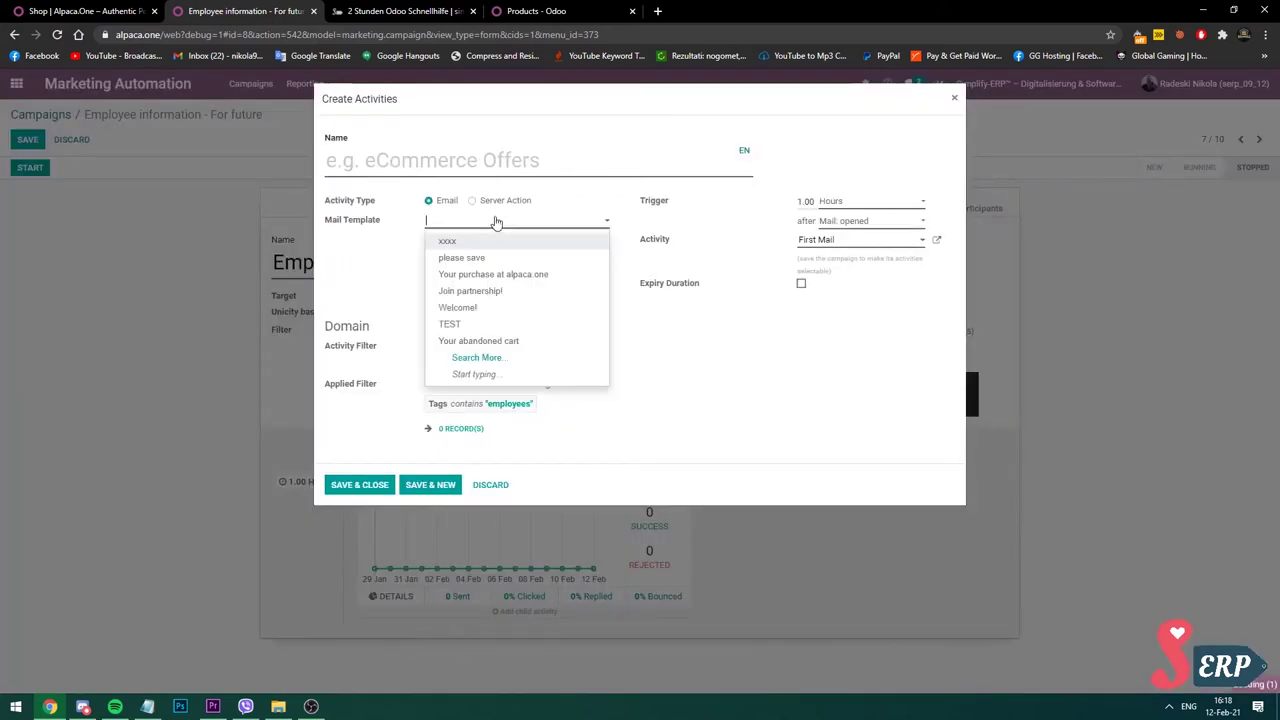
left_click(505, 325)
Name the child activity '2nd Test, after sending first mail.' with a 1-day delay and save it
left_click(444, 160)
type("Test")
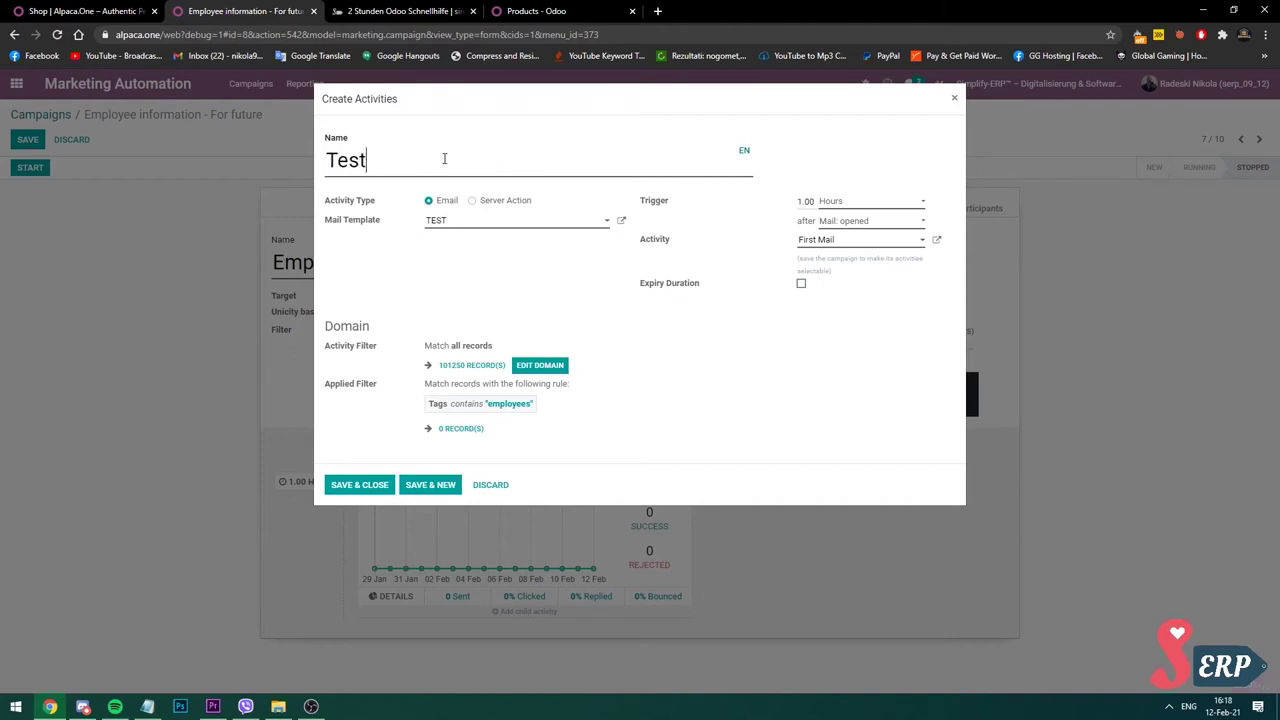
type(", after sending fir")
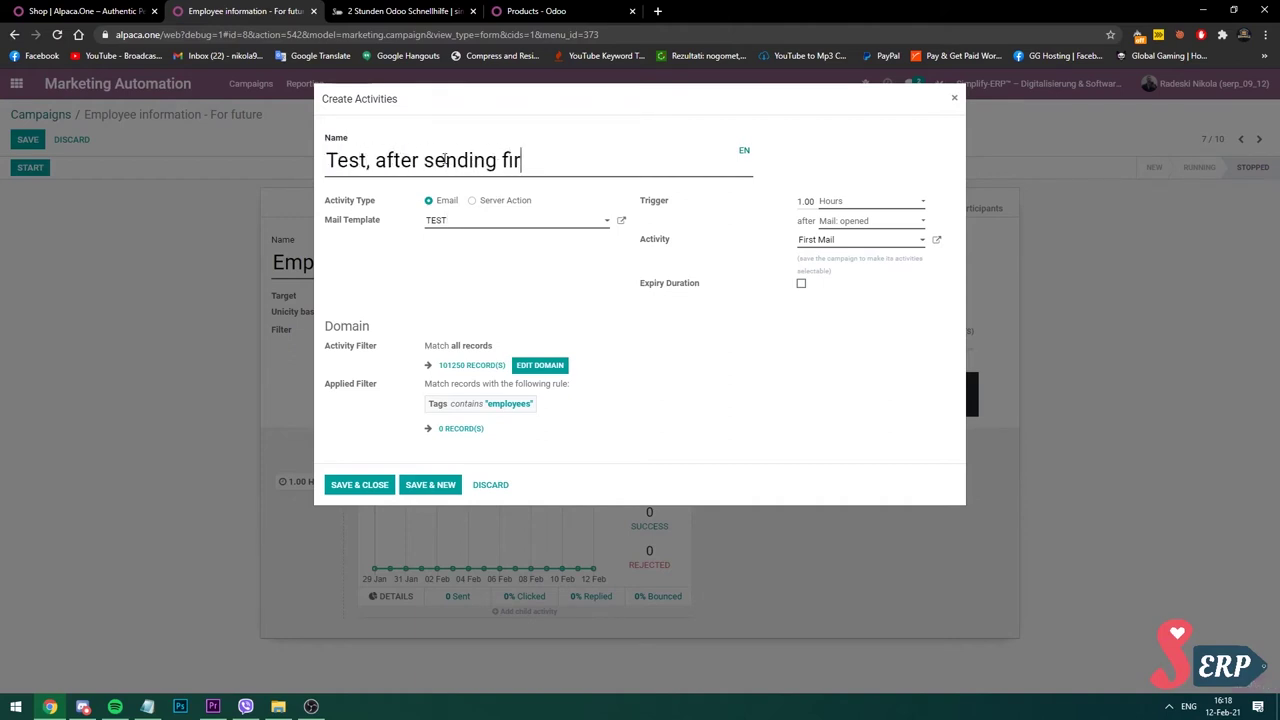
type("st mail.")
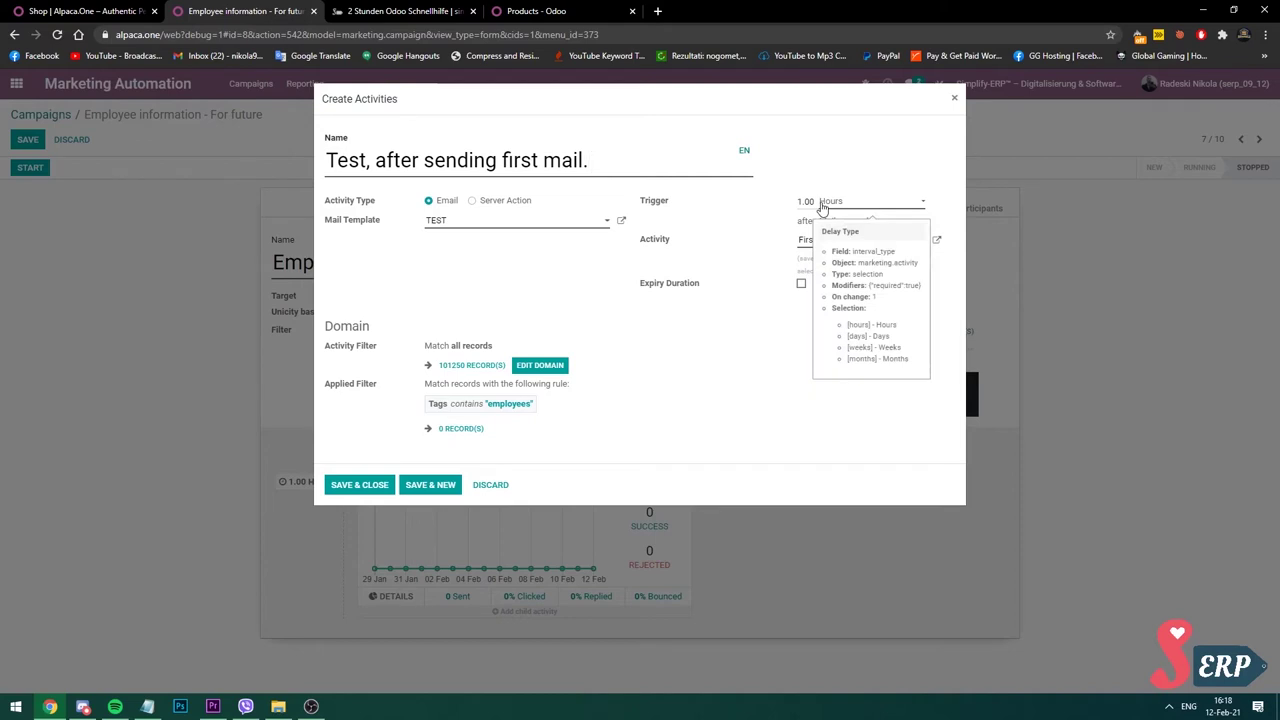
left_click(826, 203)
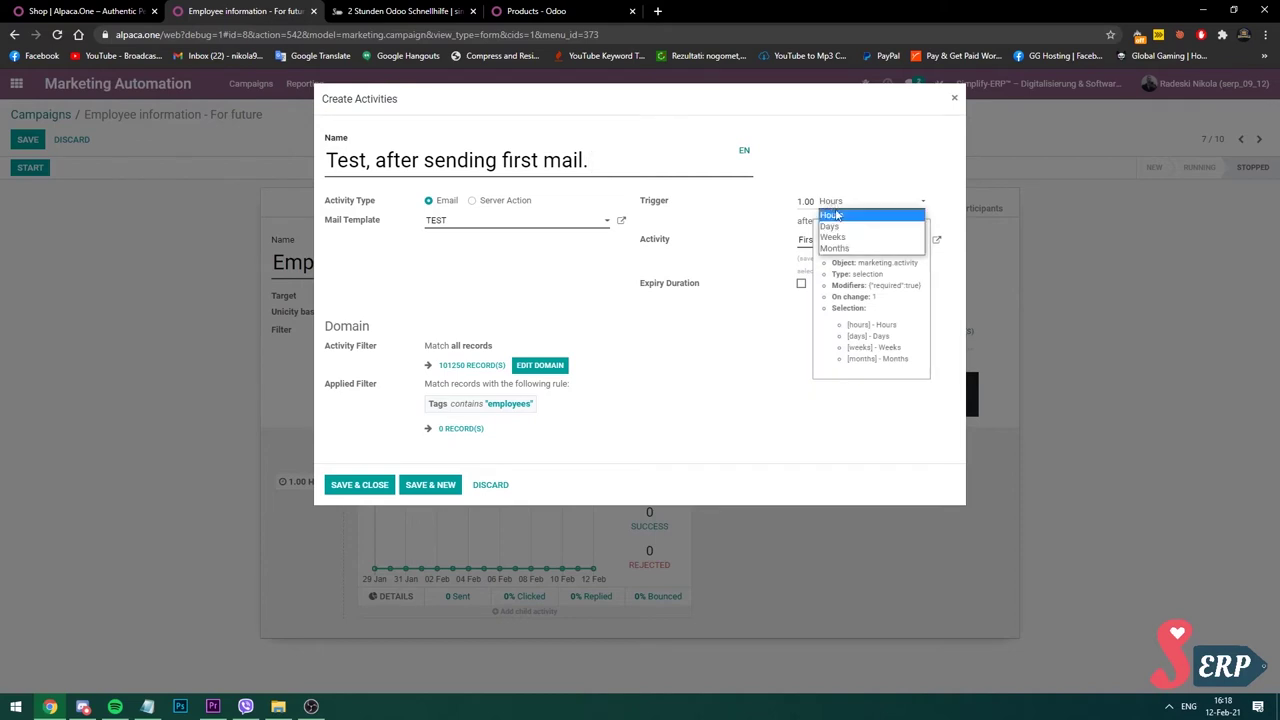
left_click(832, 226)
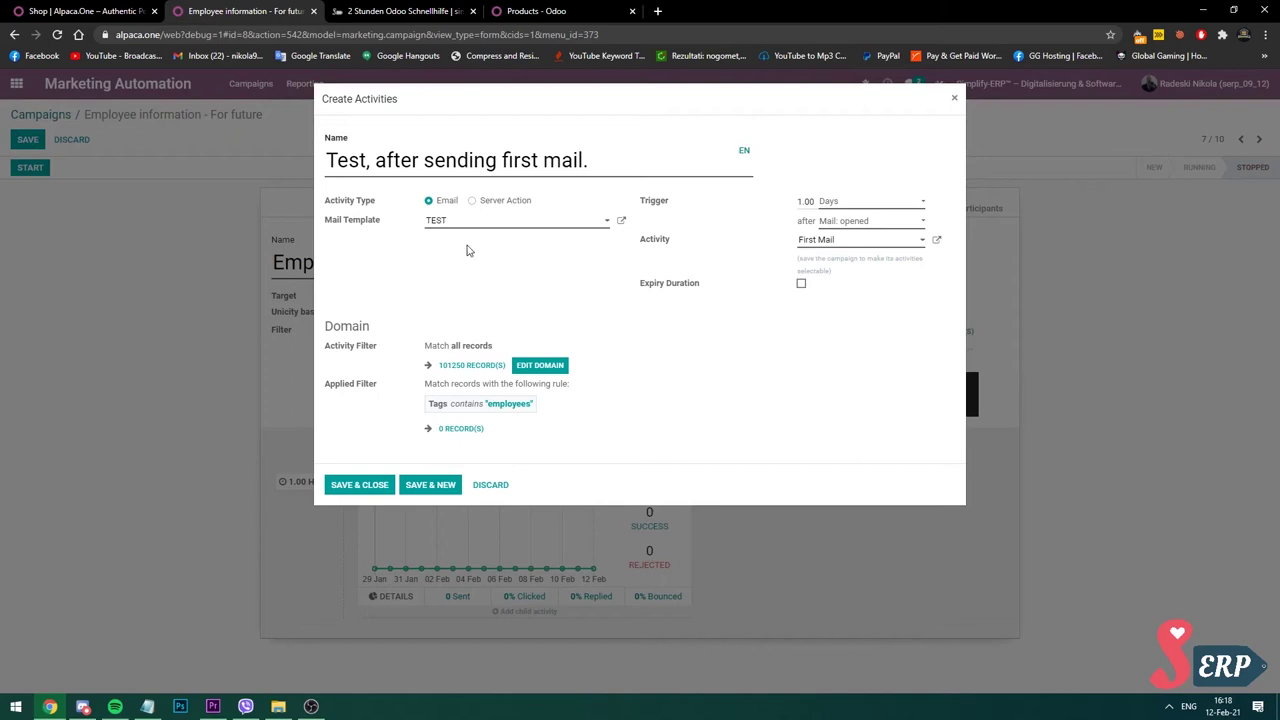
double_click(364, 160)
type("2")
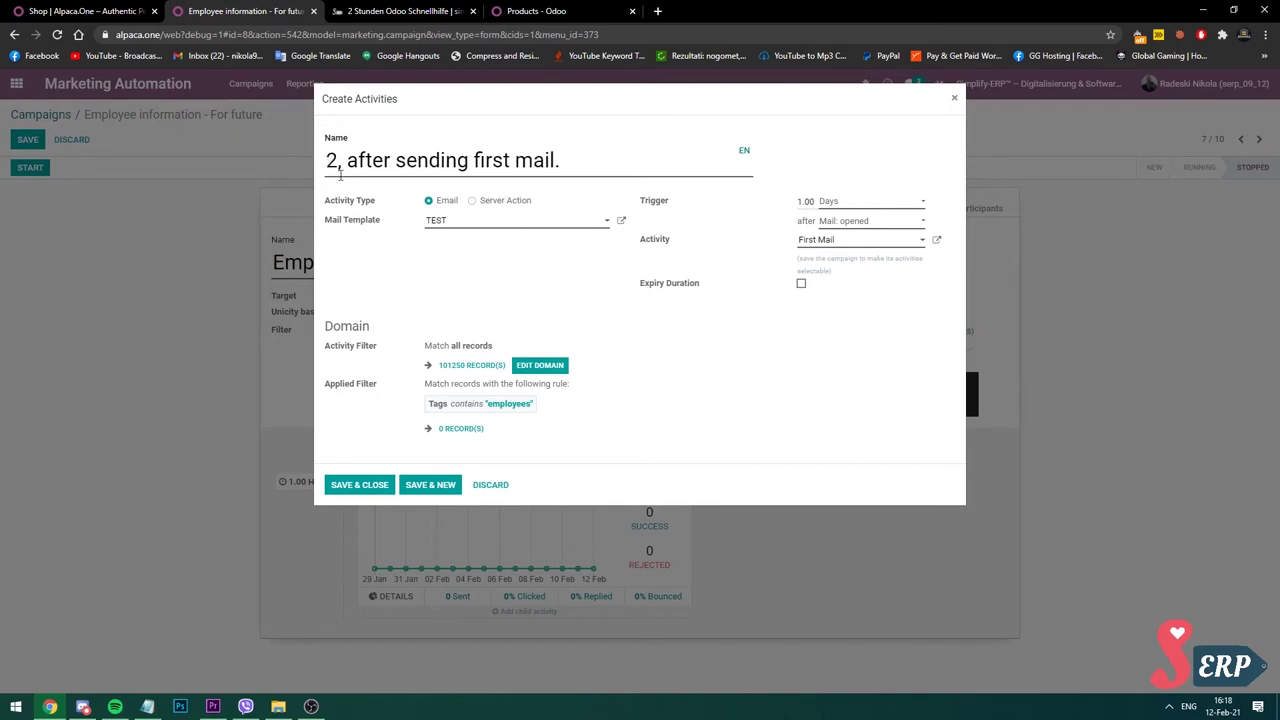
type("nd Test")
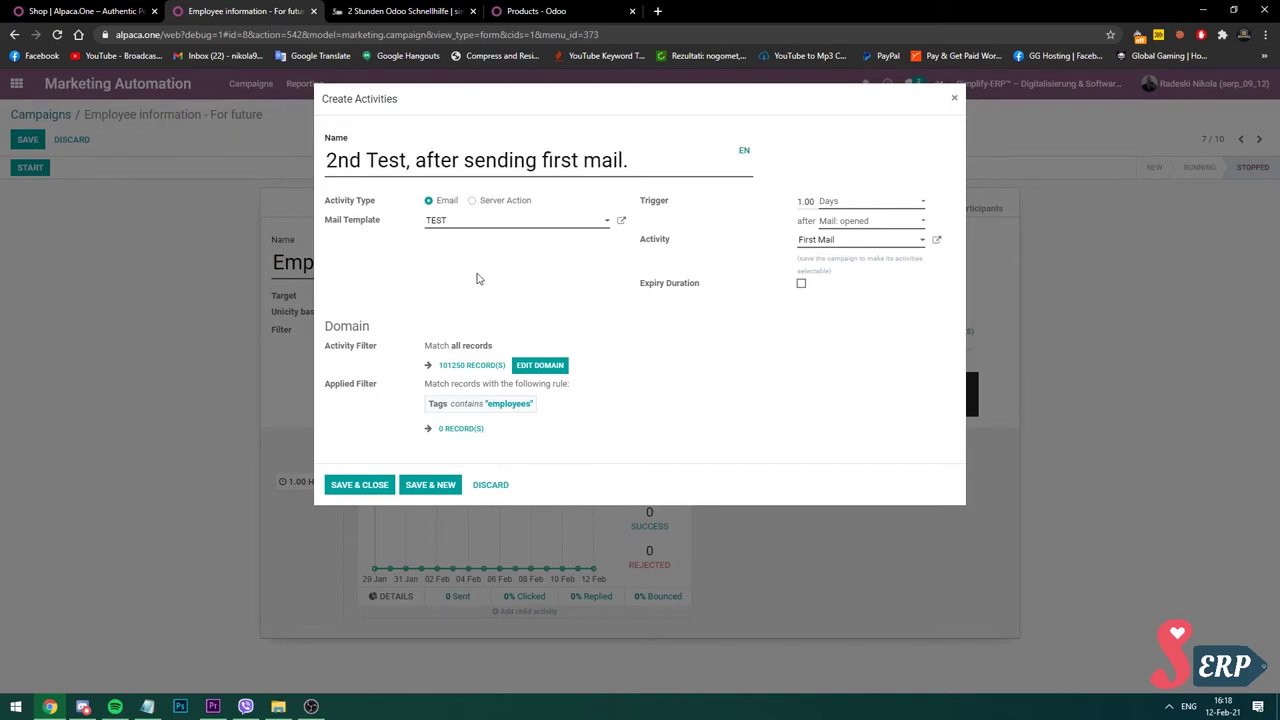
left_click(362, 486)
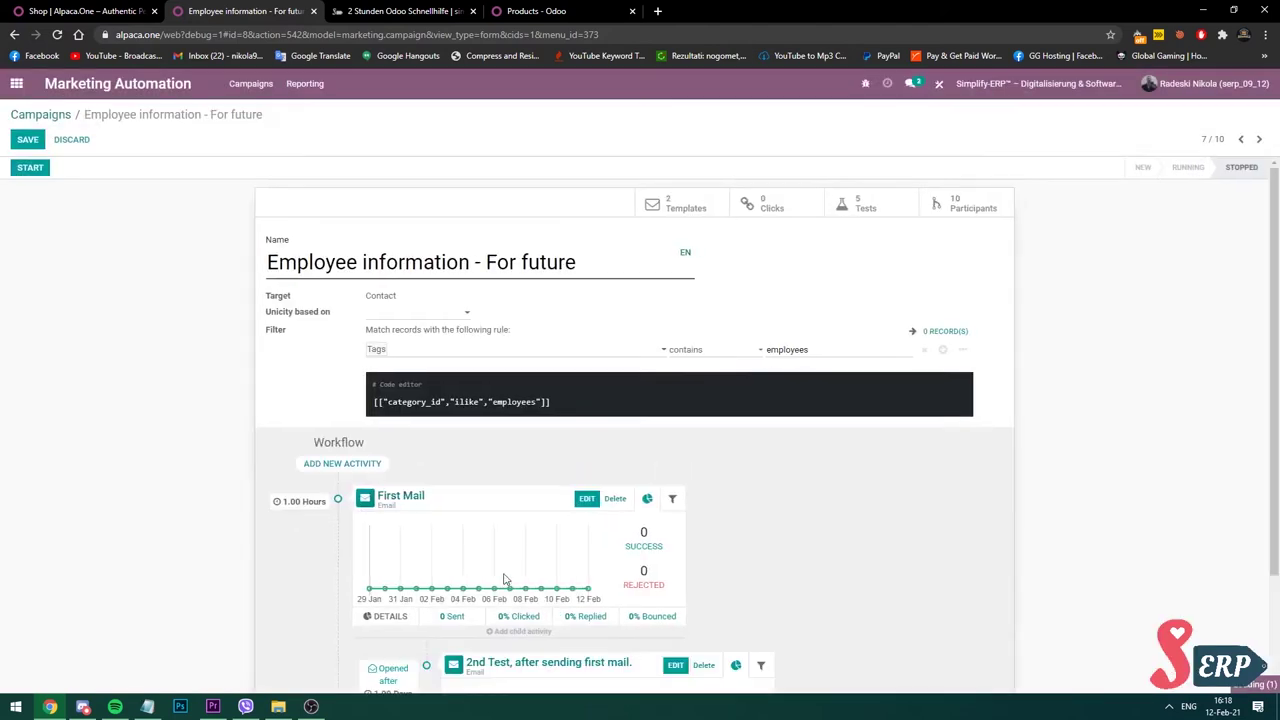
Save and re-edit the campaign, then add a not-opened child activity 'IF, someone doesn't open mail'
scroll(513, 580, "down", 2)
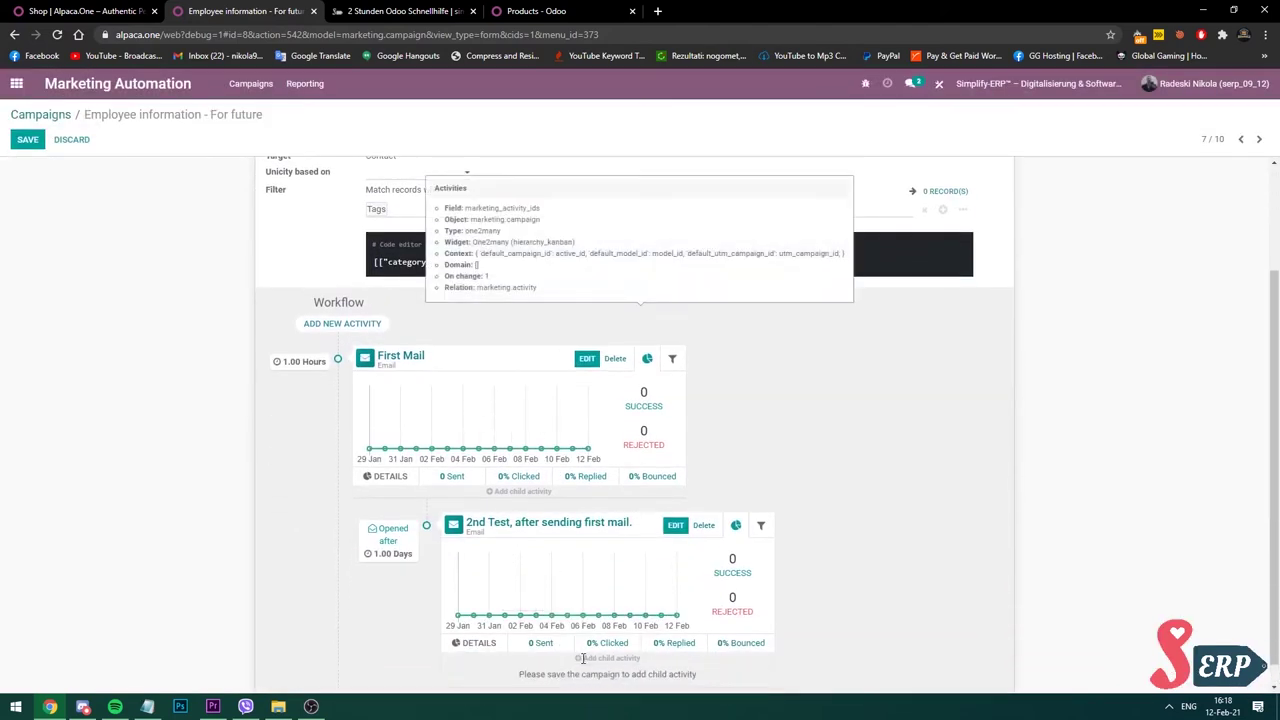
left_click(27, 139)
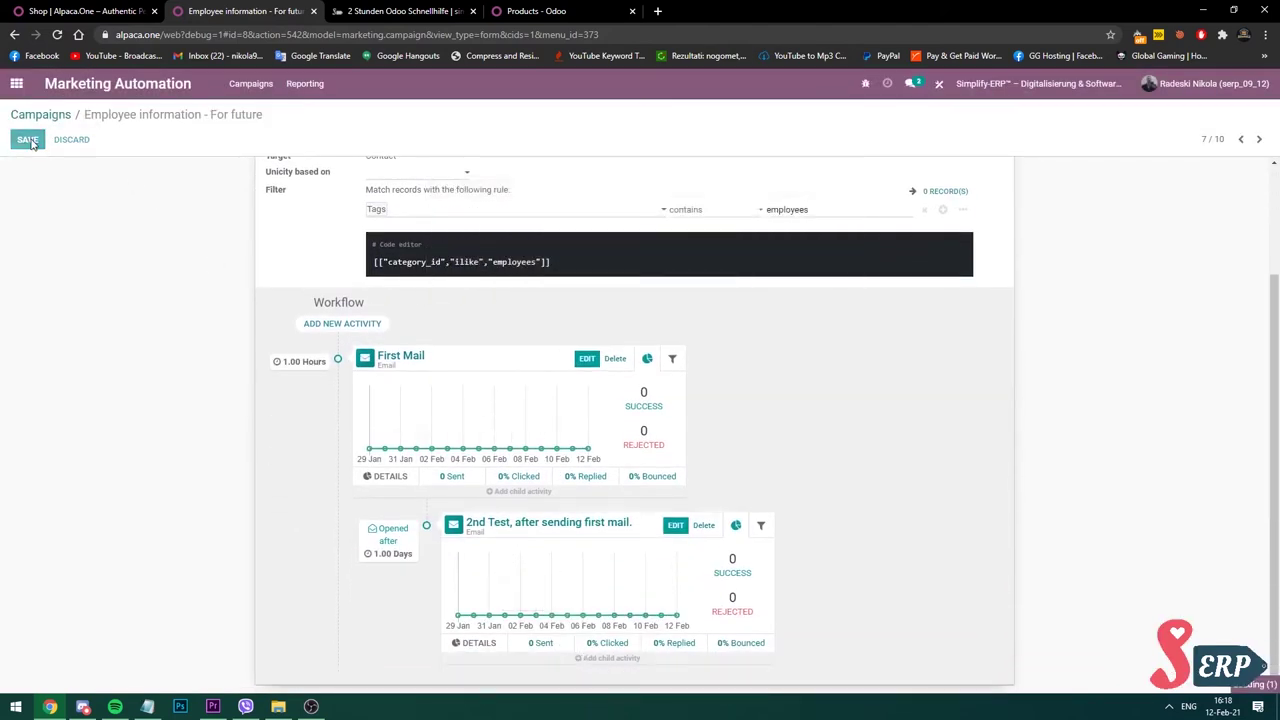
left_click(26, 139)
scroll(426, 363, "down", 2)
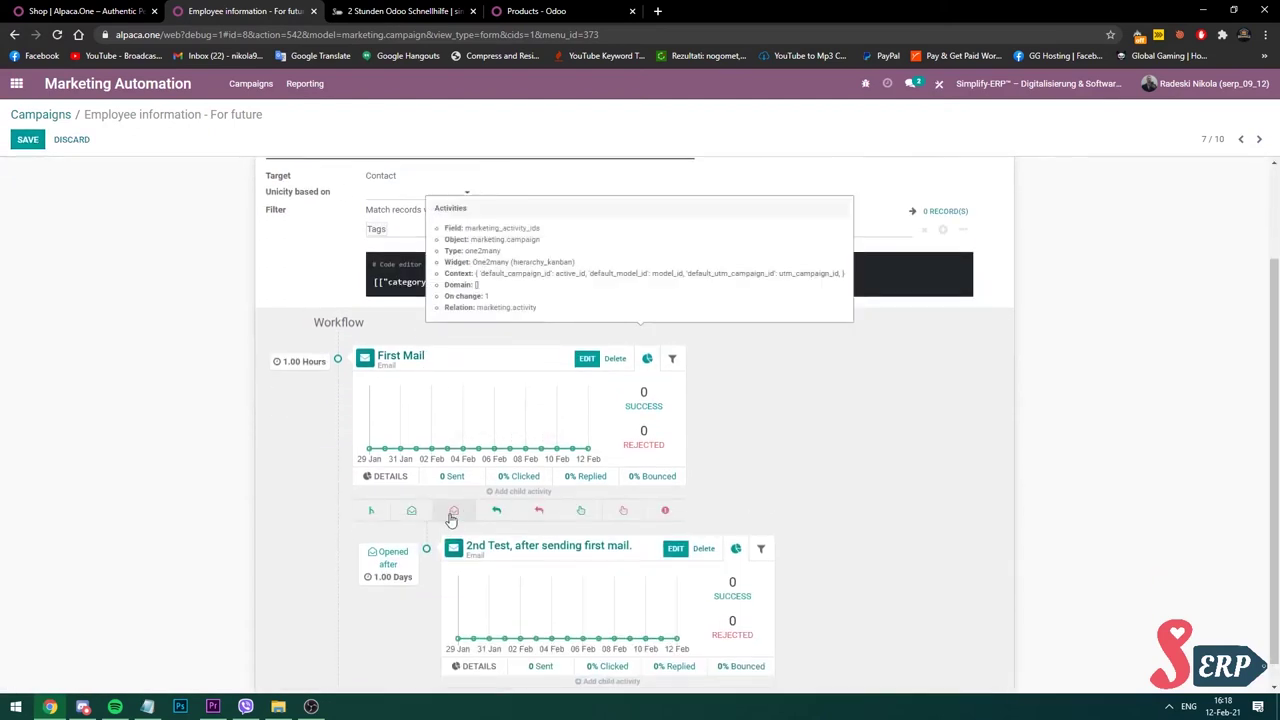
left_click(453, 512)
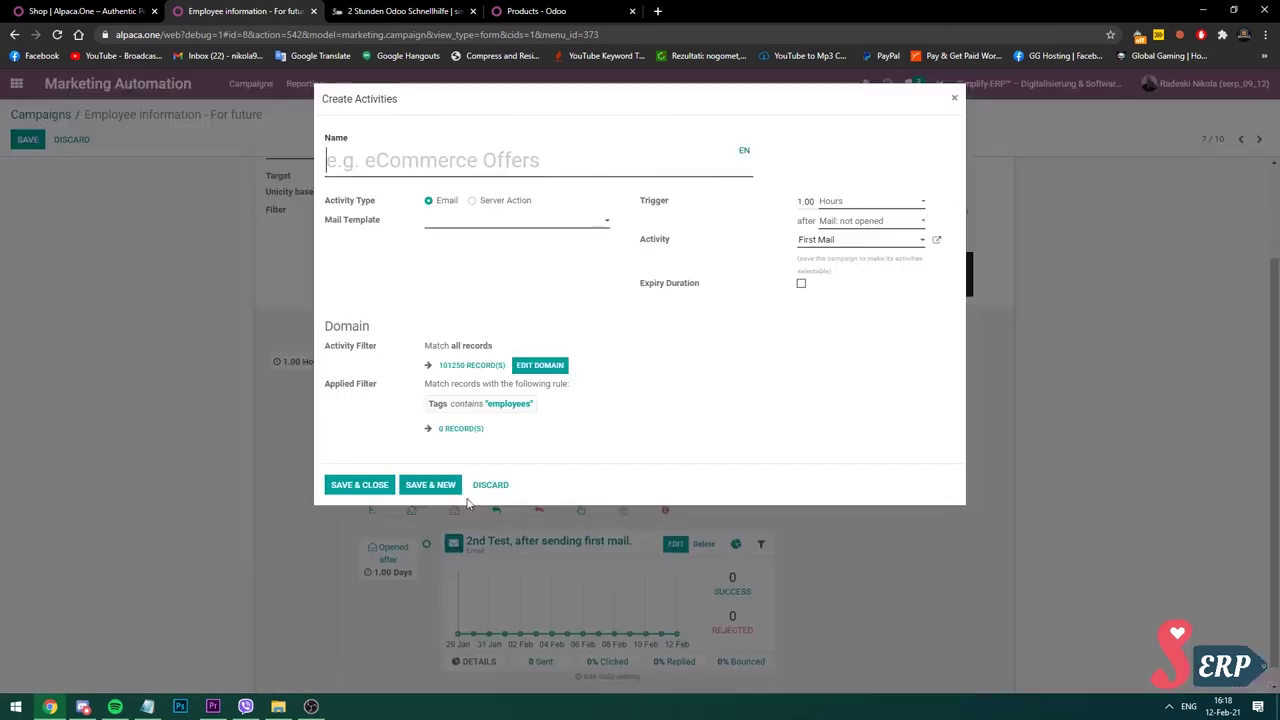
left_click(434, 170)
type("IF, ")
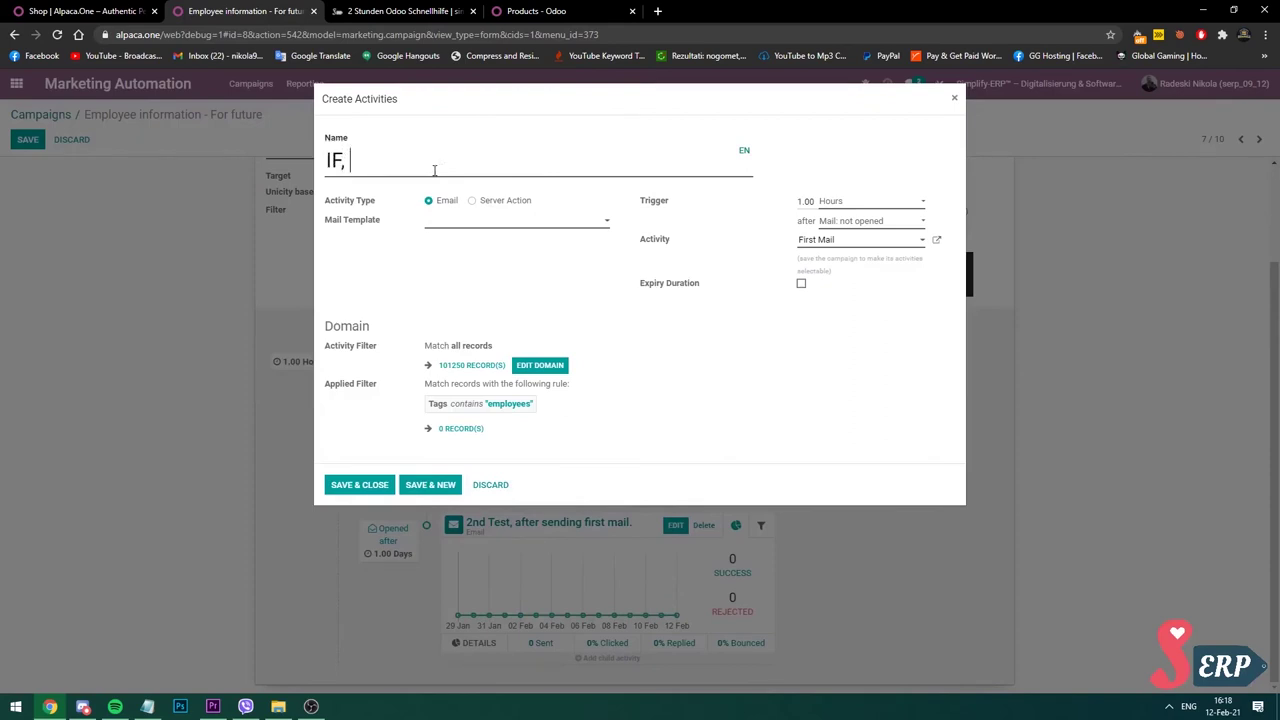
type("someone doesn't open mail")
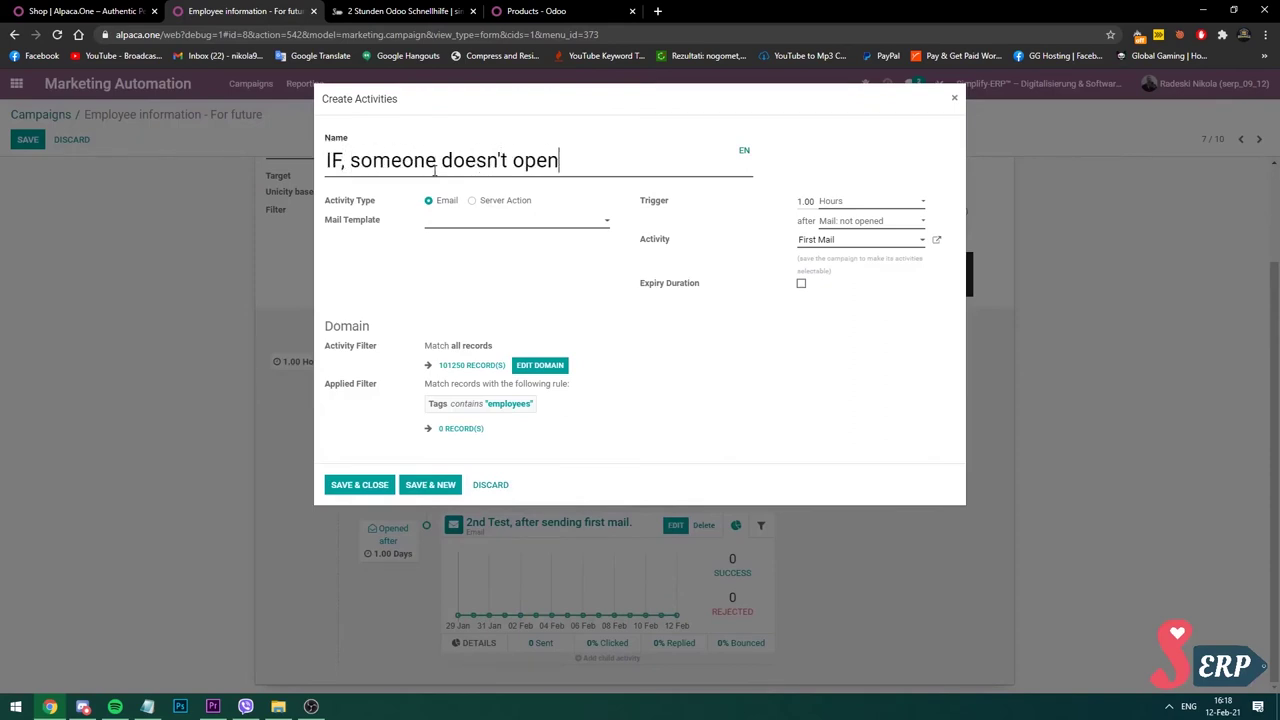
Assign the TEST template after previewing it, fix the comma in the name, and save the activity
left_click(489, 224)
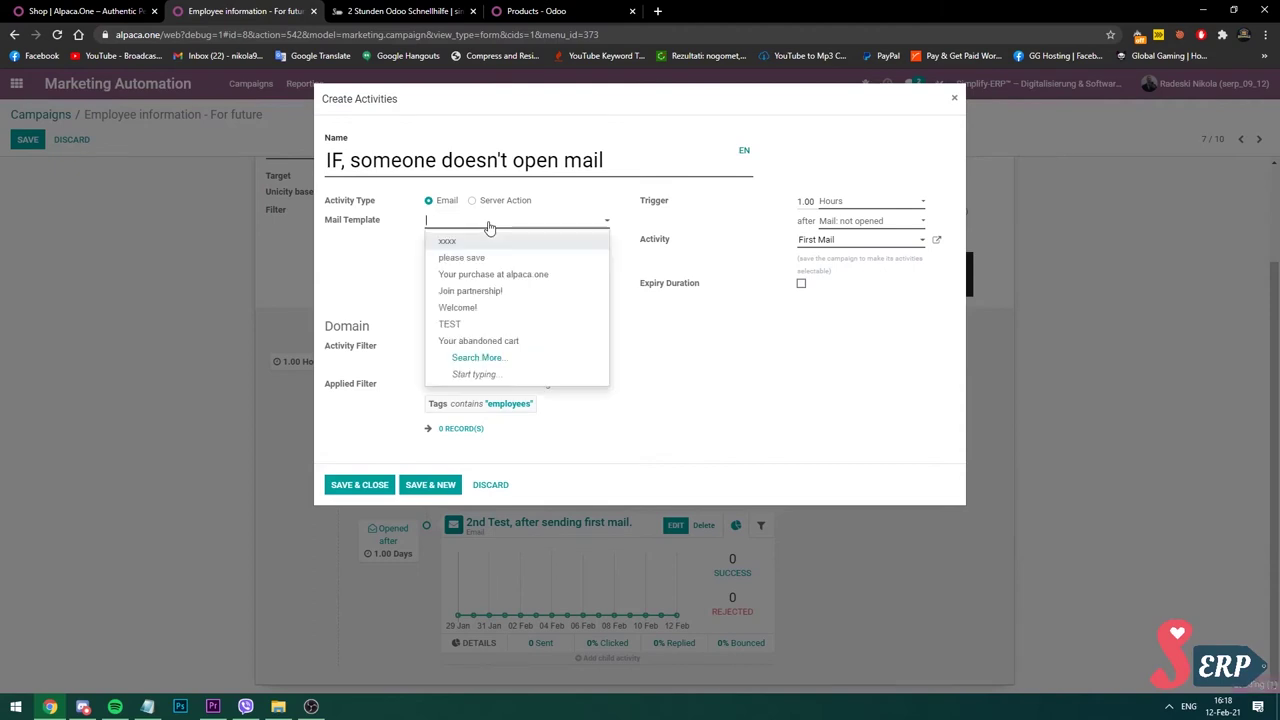
left_click(518, 324)
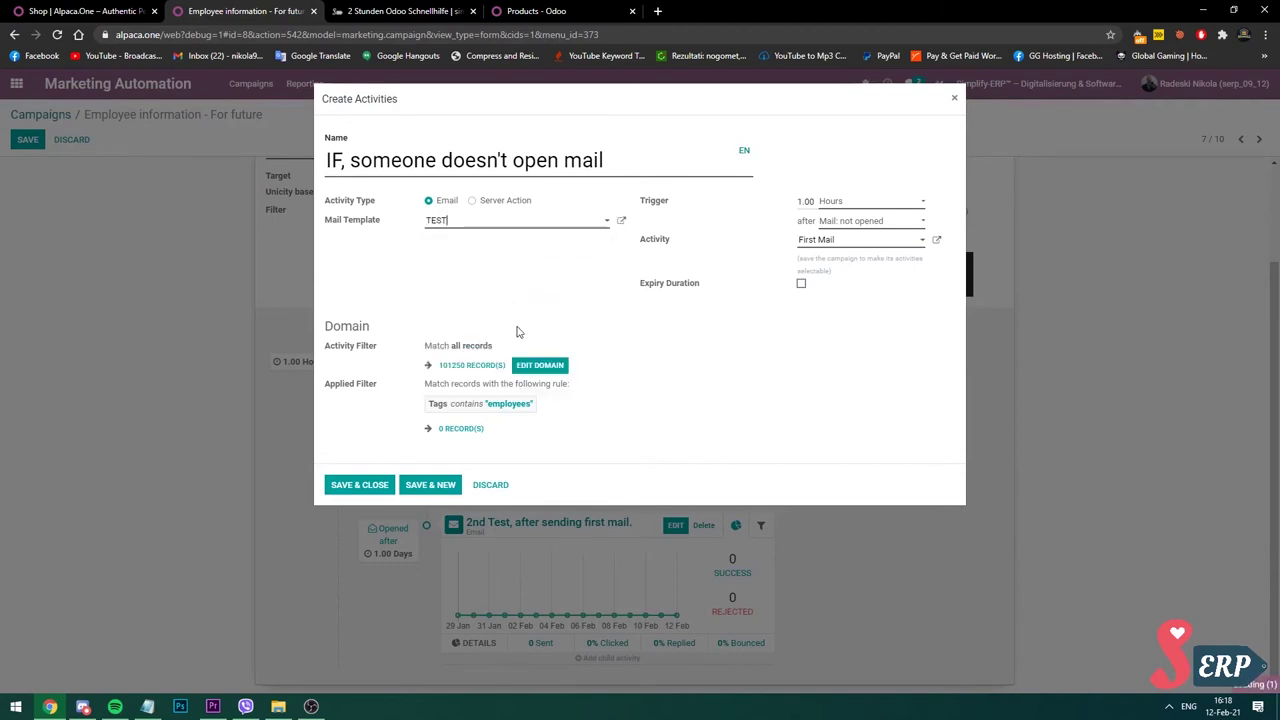
left_click(622, 222)
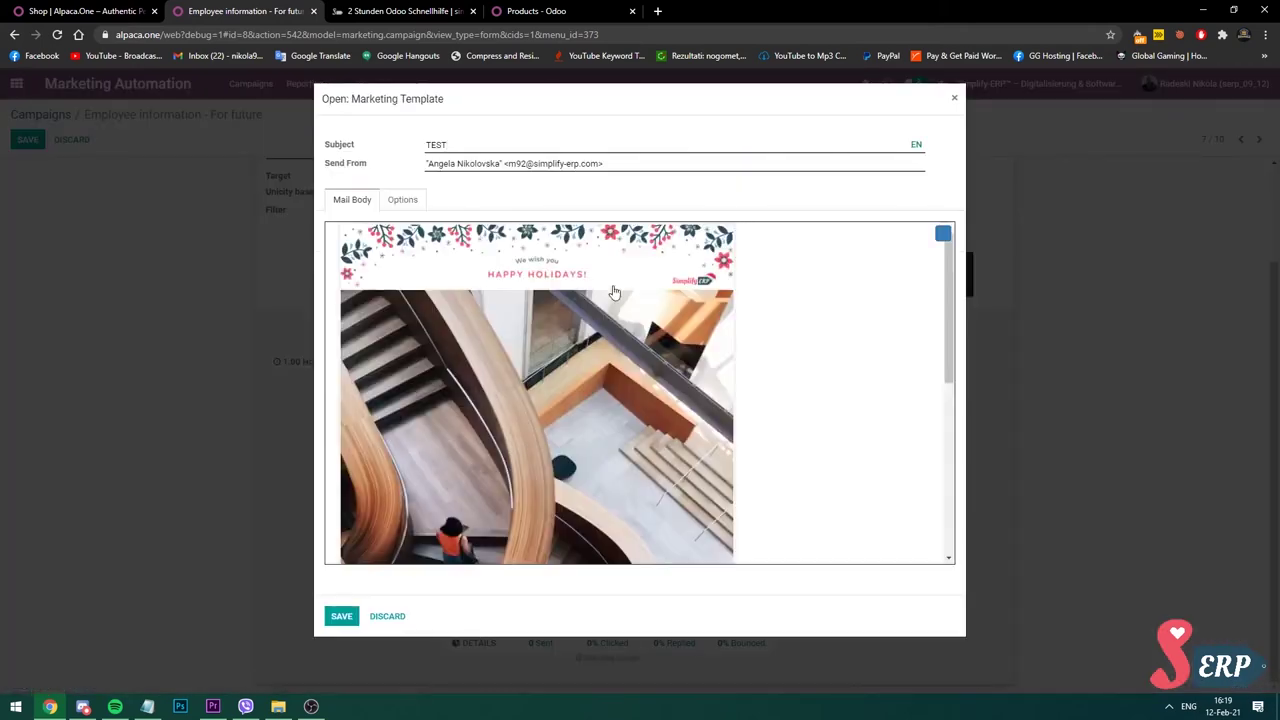
scroll(606, 337, "down", 5)
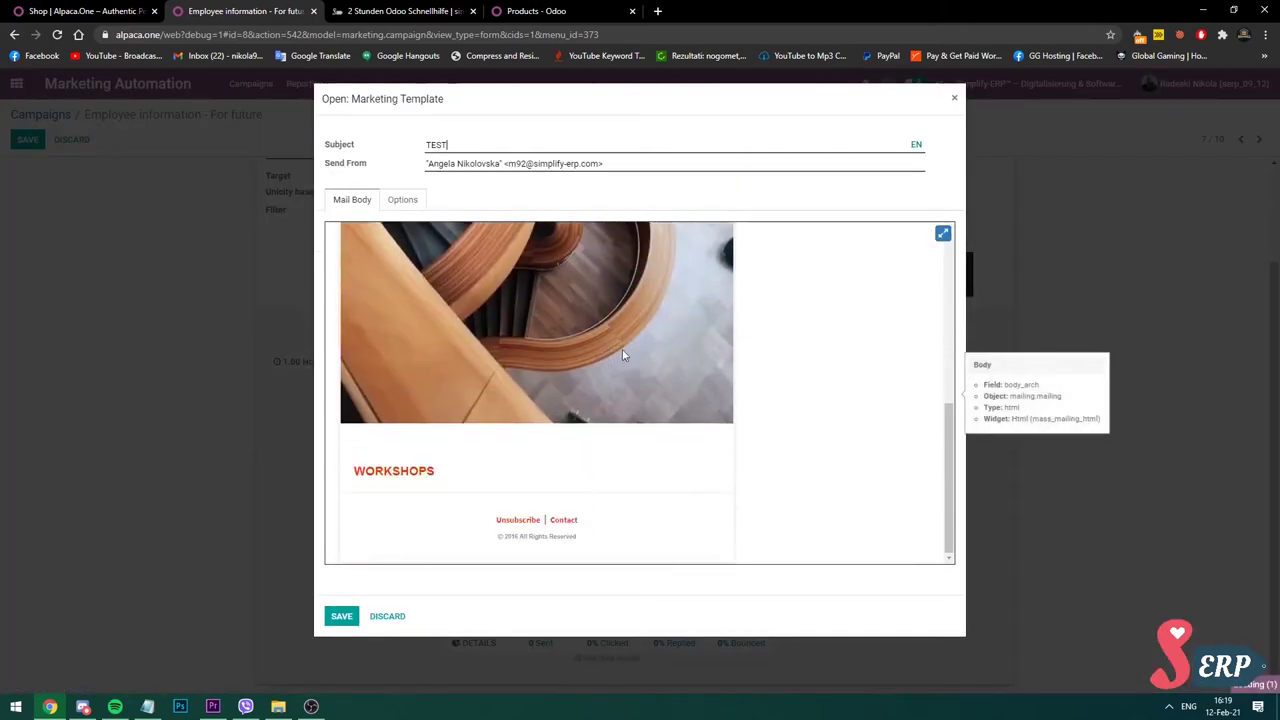
left_click(953, 101)
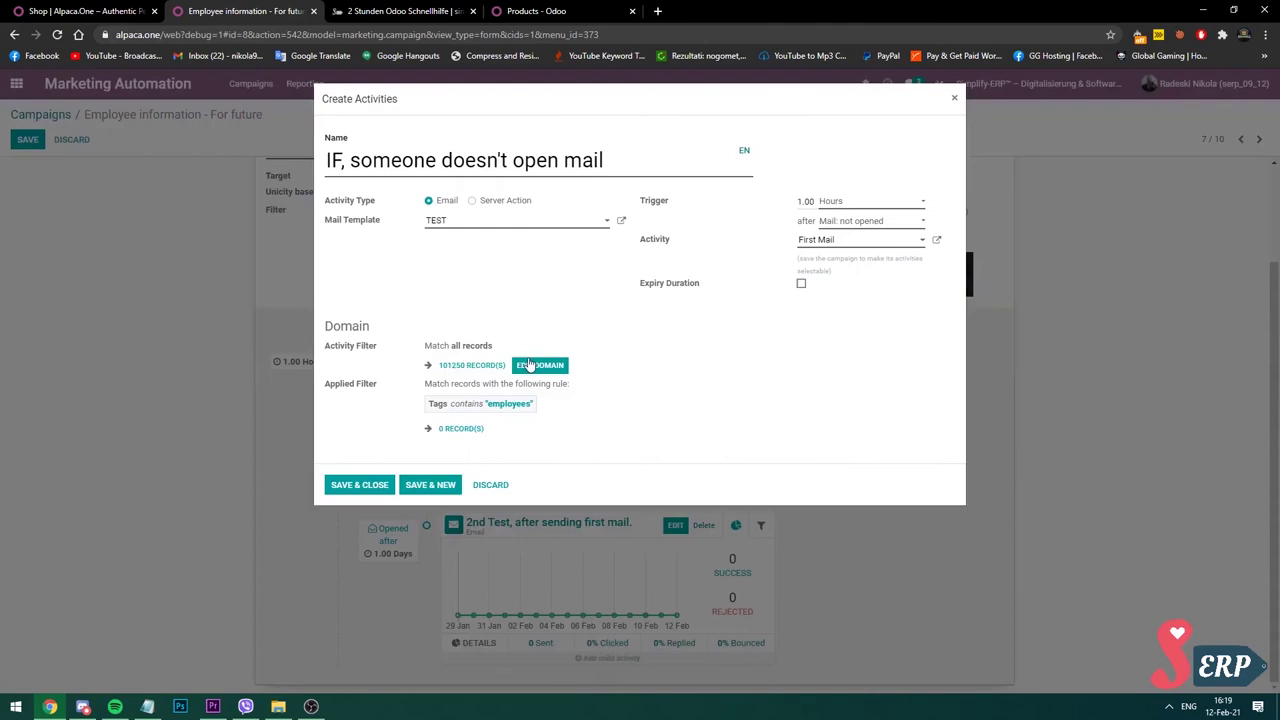
left_click(343, 162)
type(",")
left_click(383, 486)
scroll(475, 498, "down", 3)
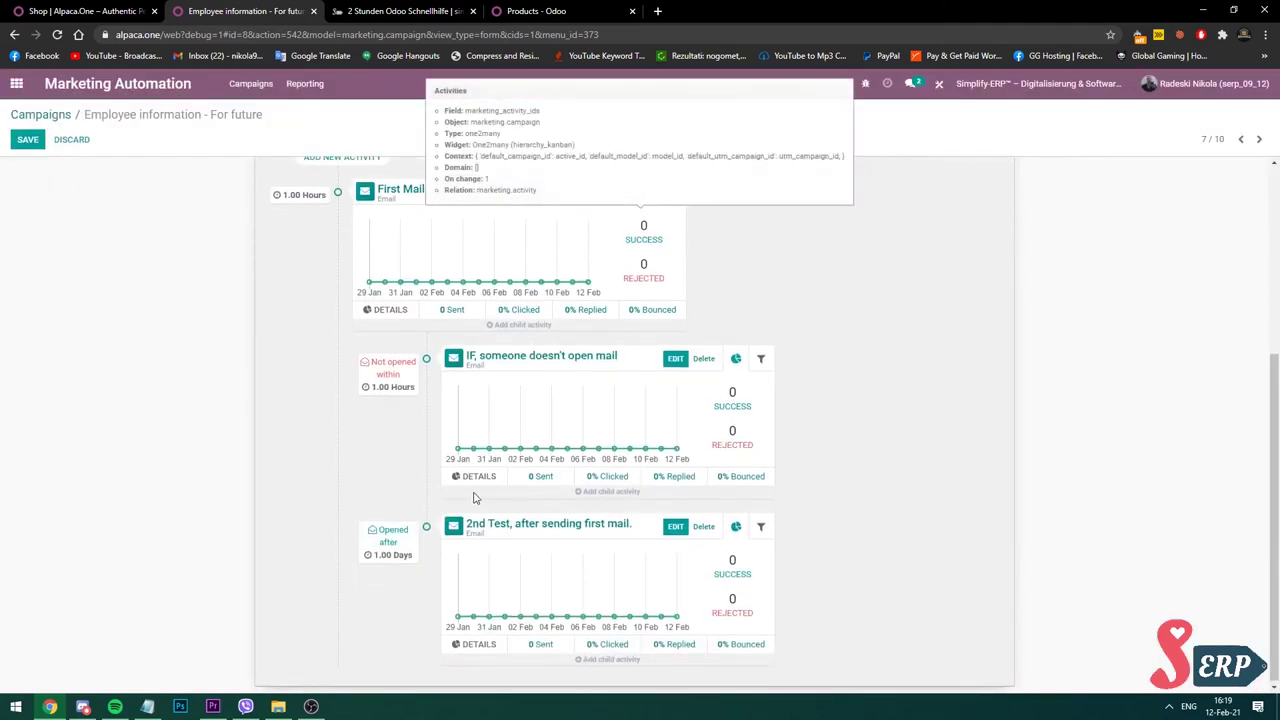
Add a replied child activity 'IF, someone replies' under First Mail using the TEST template
scroll(475, 498, "up", 3)
mouse_move(497, 484)
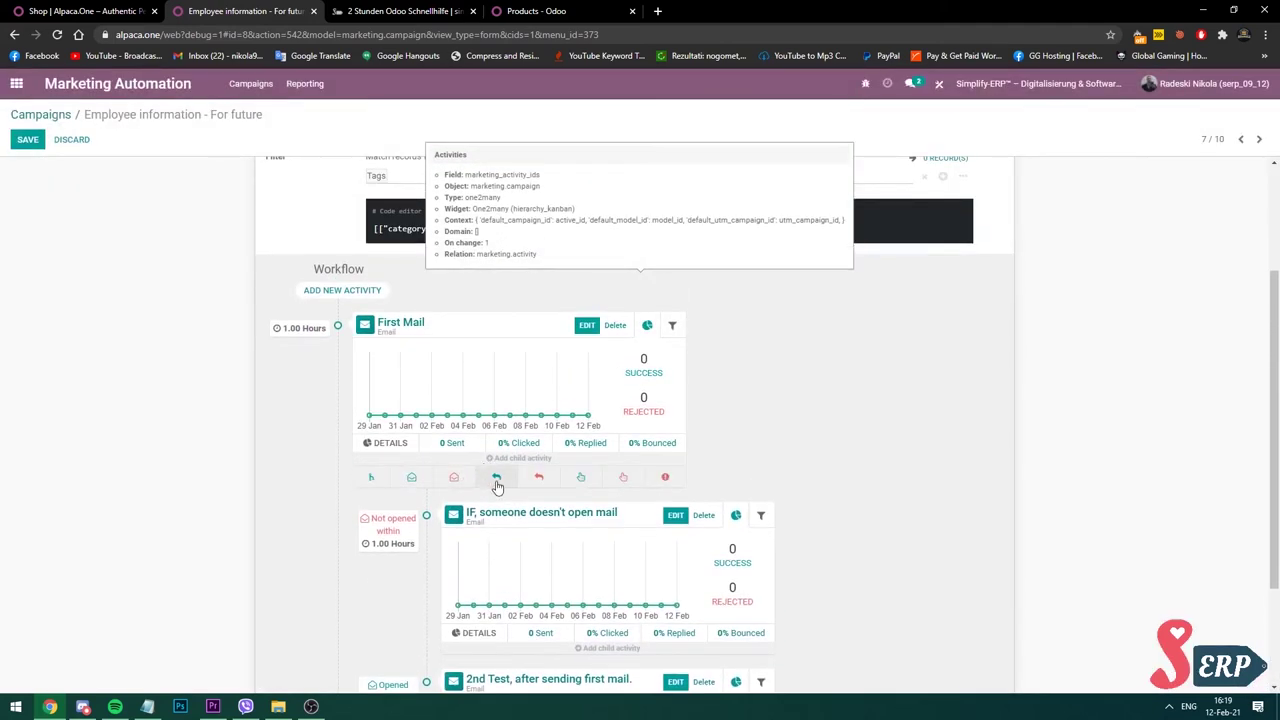
left_click(497, 480)
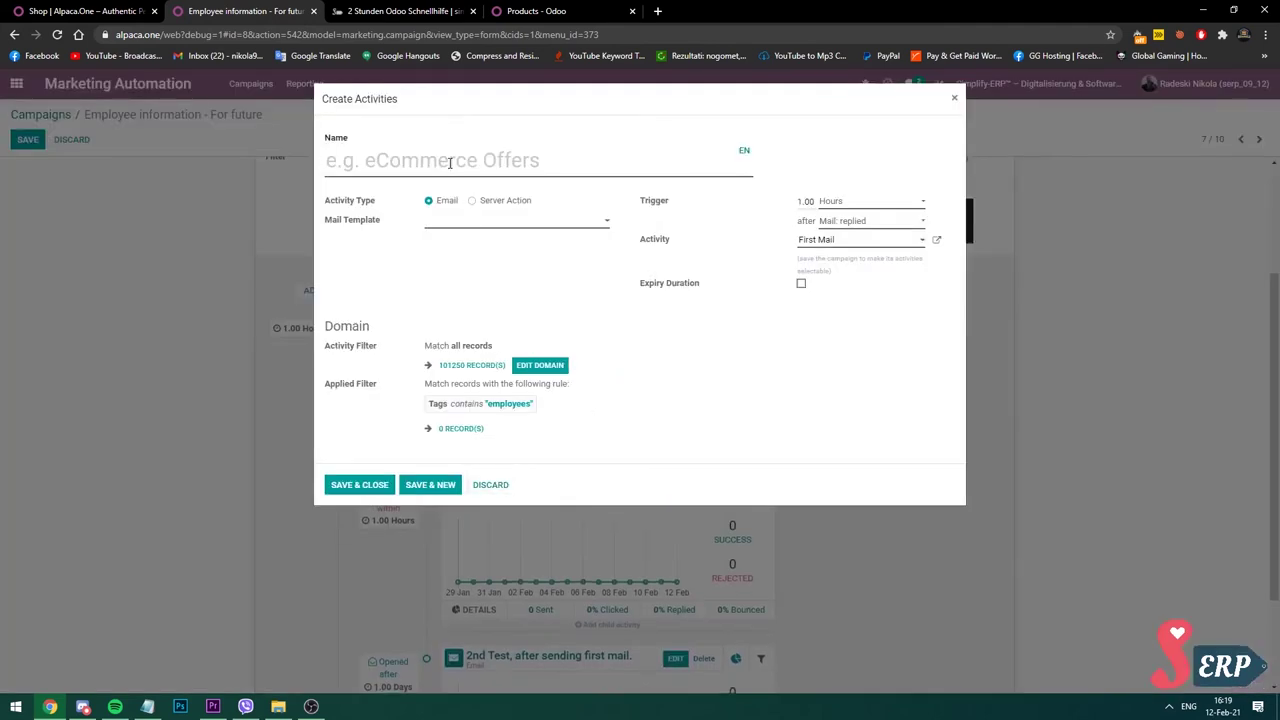
type("IF, someone replies")
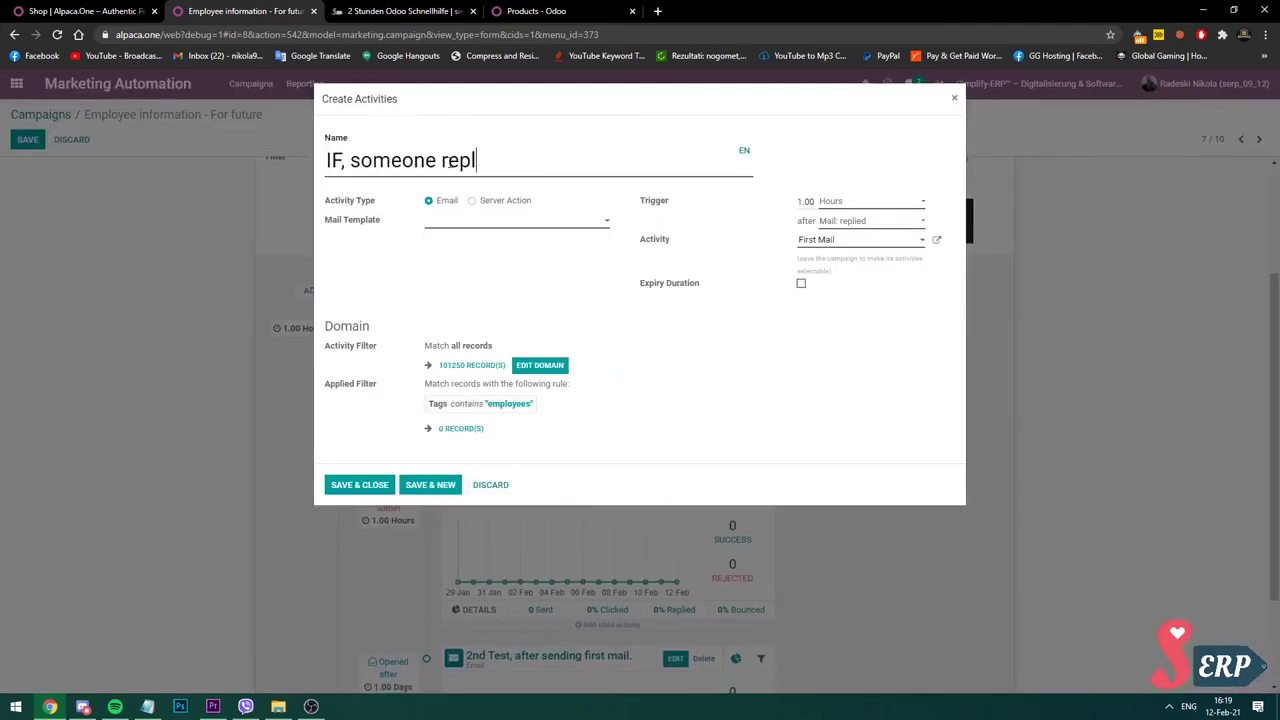
left_click(506, 224)
left_click(486, 325)
left_click(380, 486)
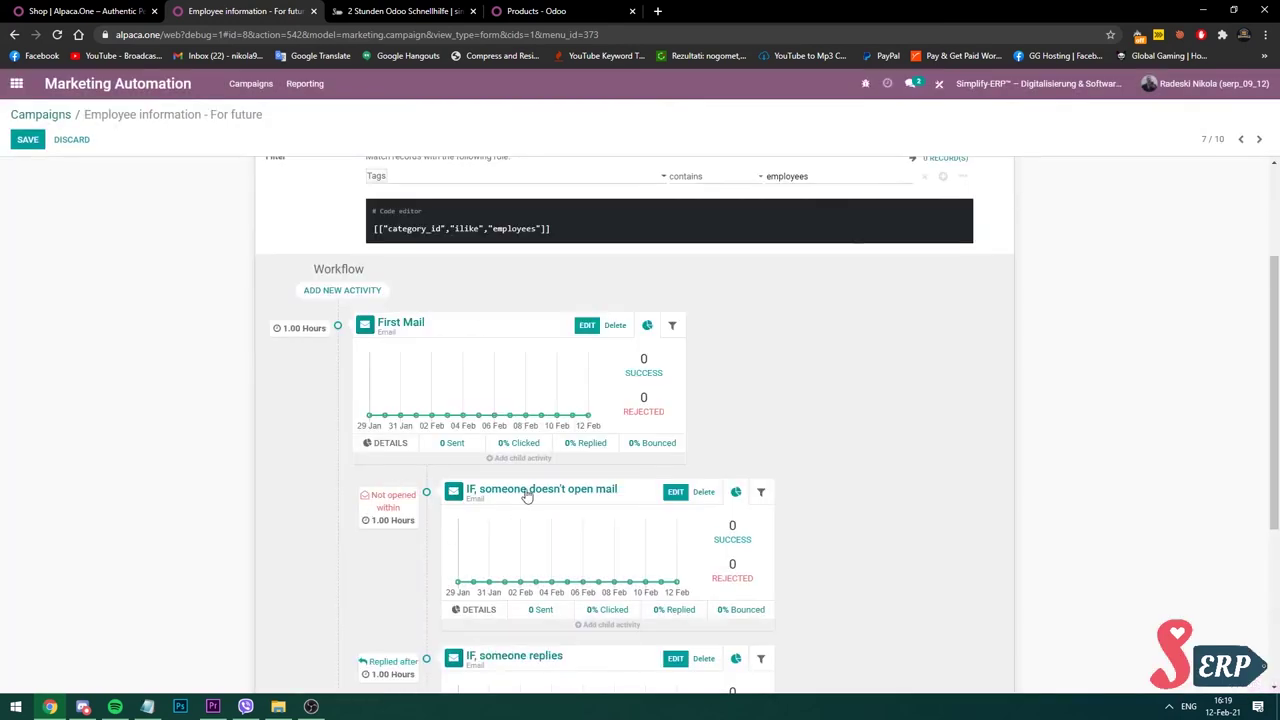
mouse_move(518, 459)
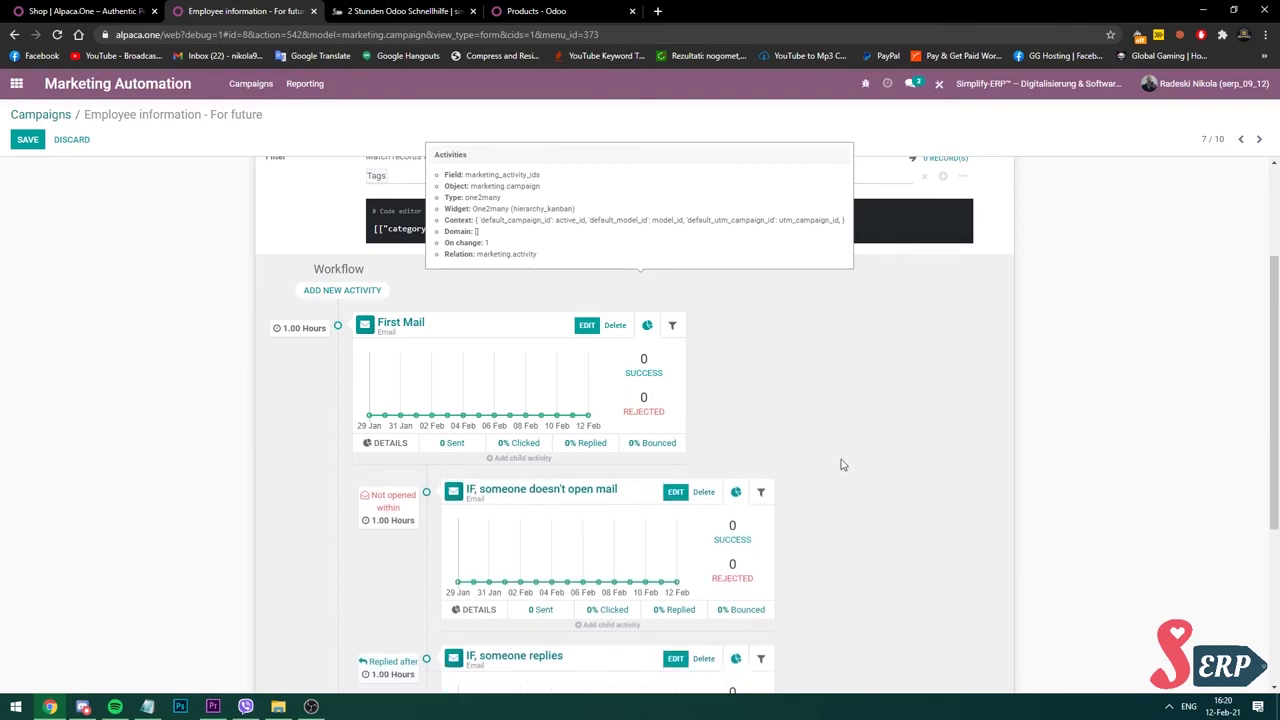
scroll(837, 460, "down", 3)
scroll(827, 487, "up", 5)
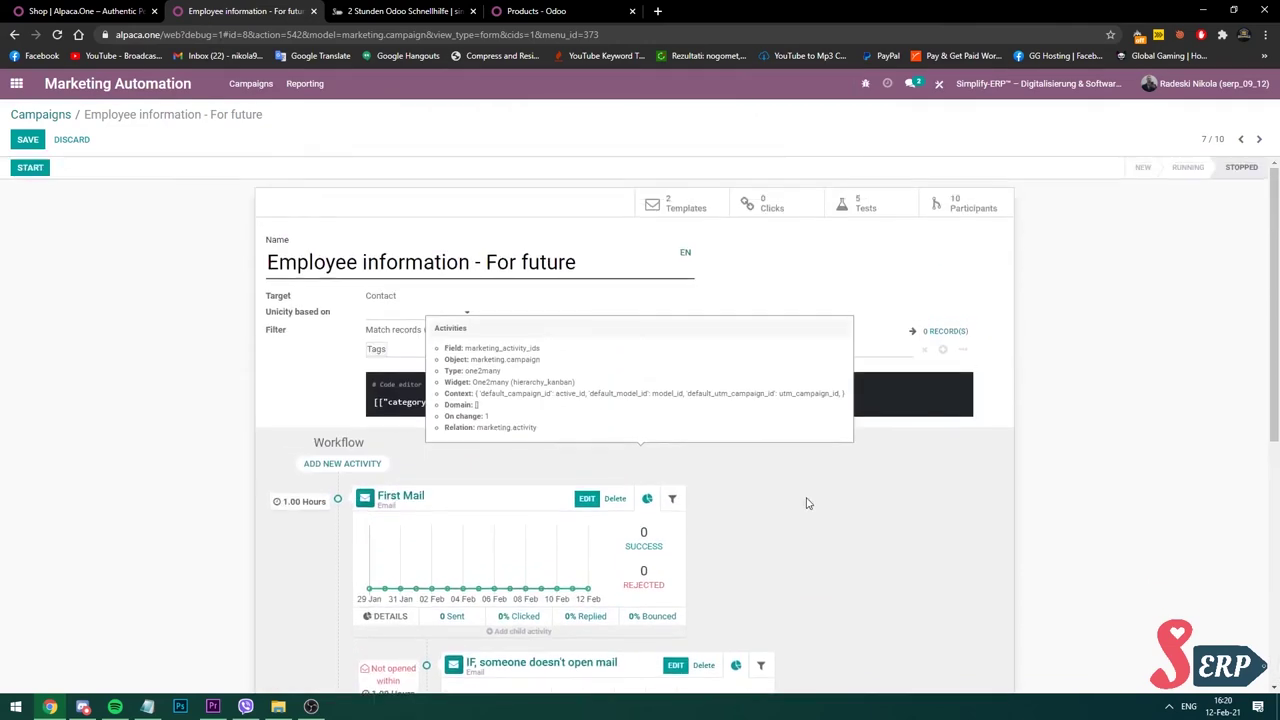